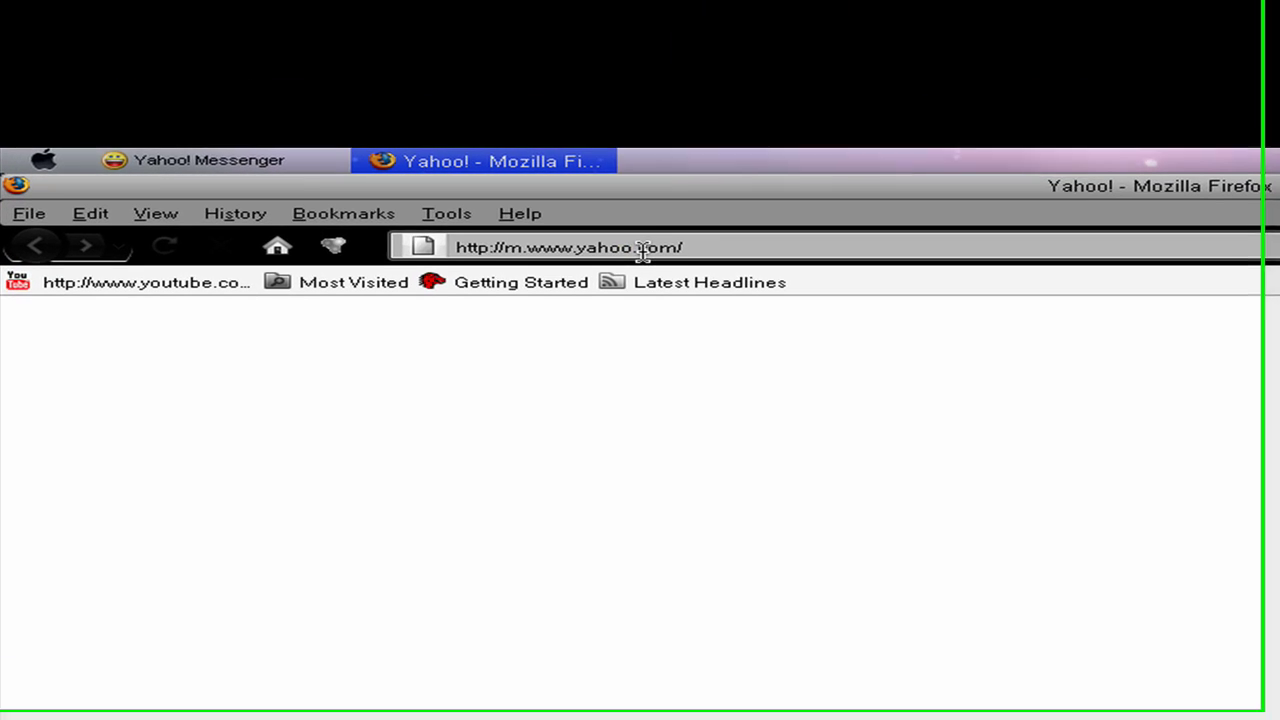
Step: Paste the FileFront link into Firefox and save the Xpadder5-3.zip download
left_click(644, 252)
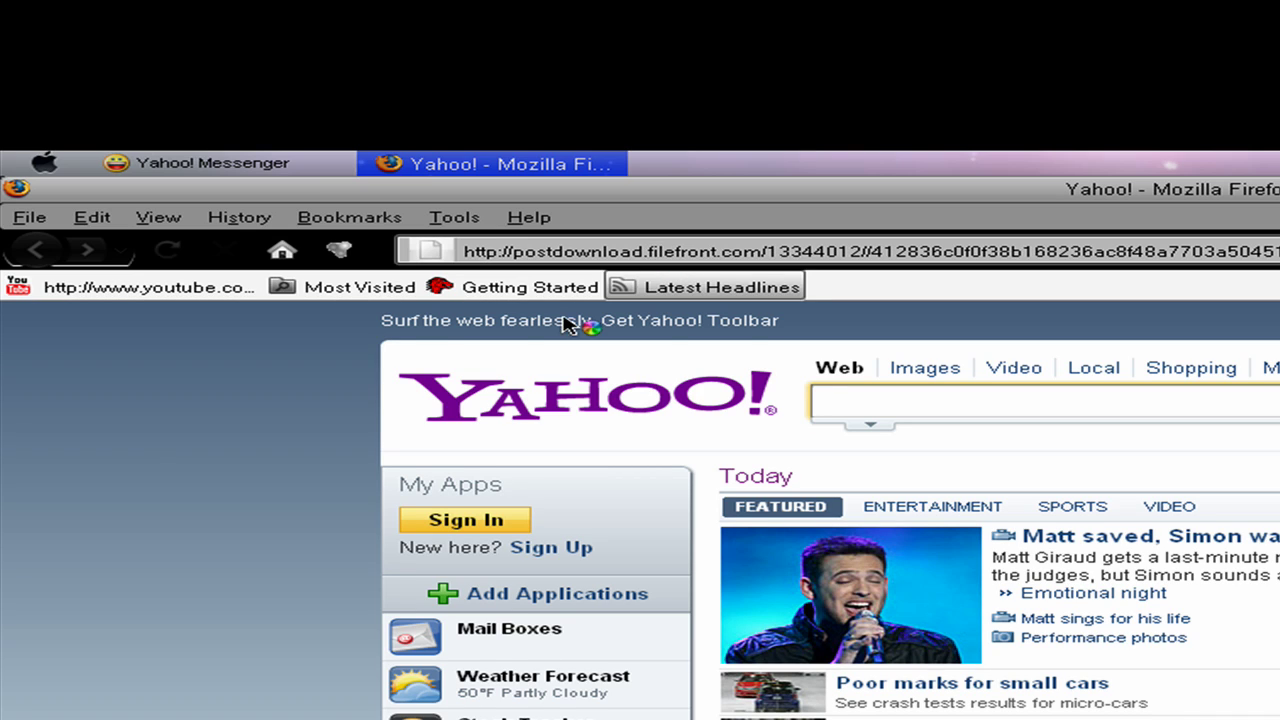
key("Return")
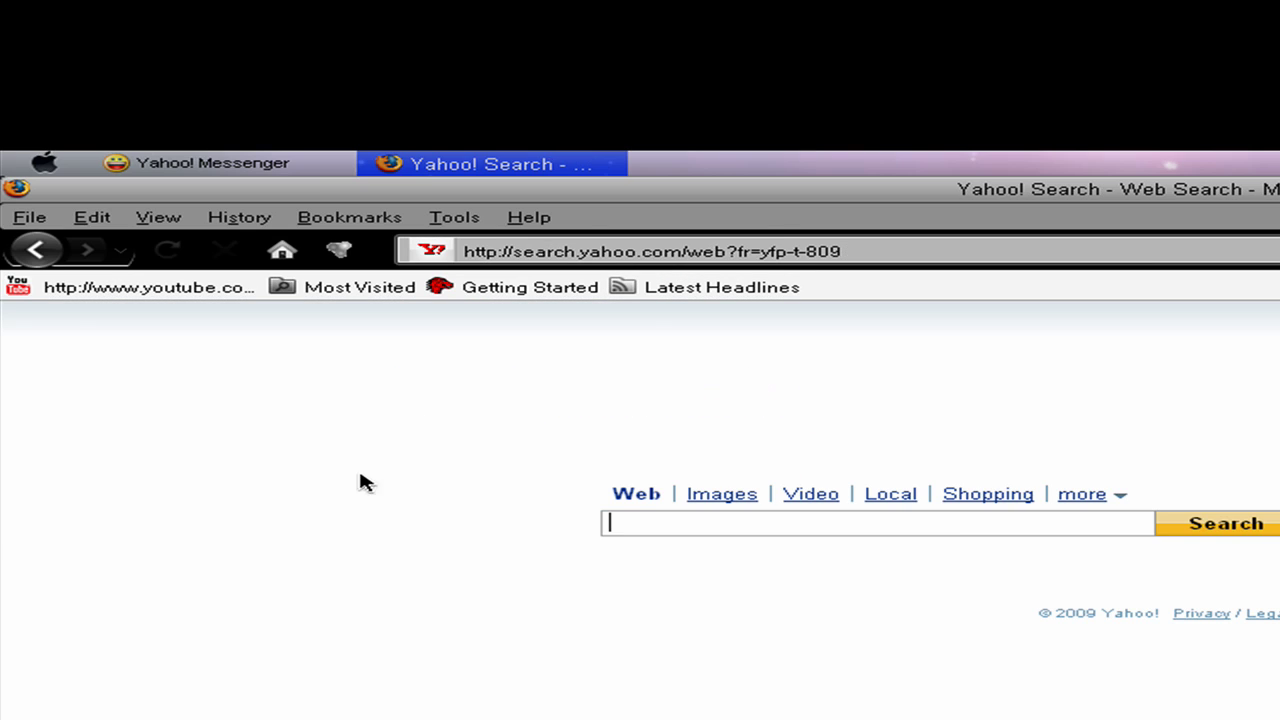
left_click(741, 251)
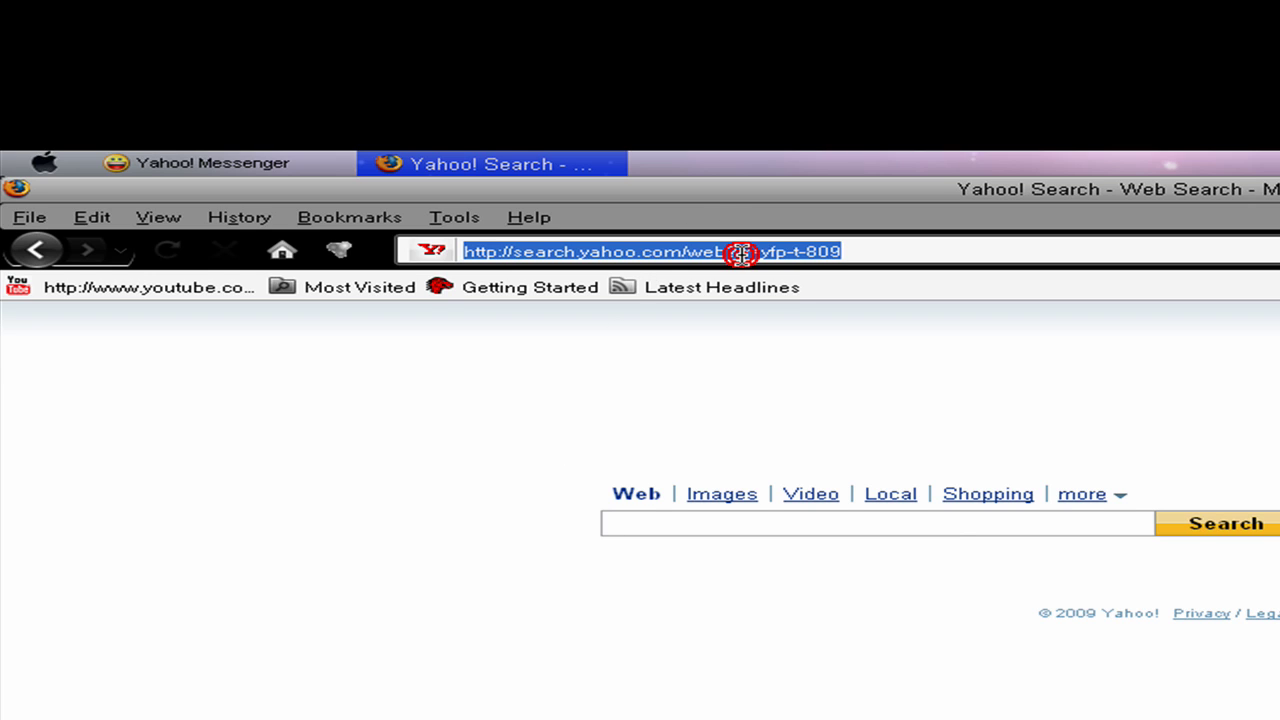
key("ctrl+v")
key("Return")
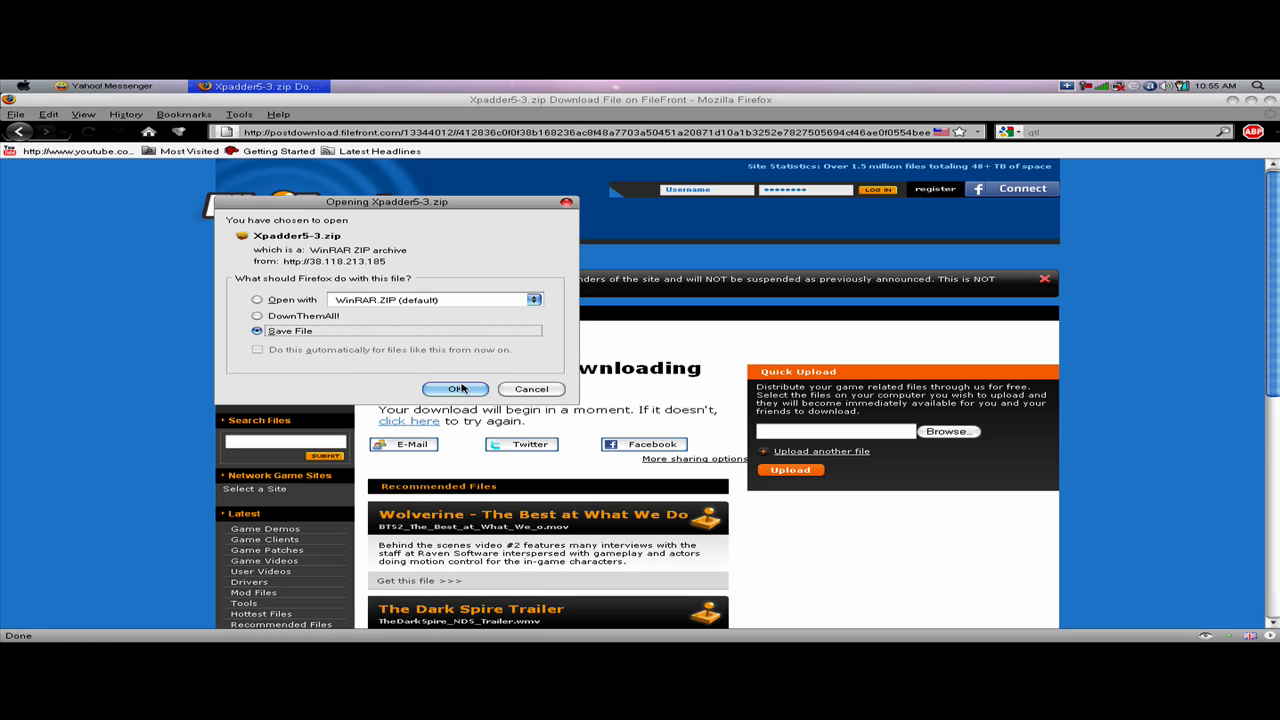
left_click(456, 389)
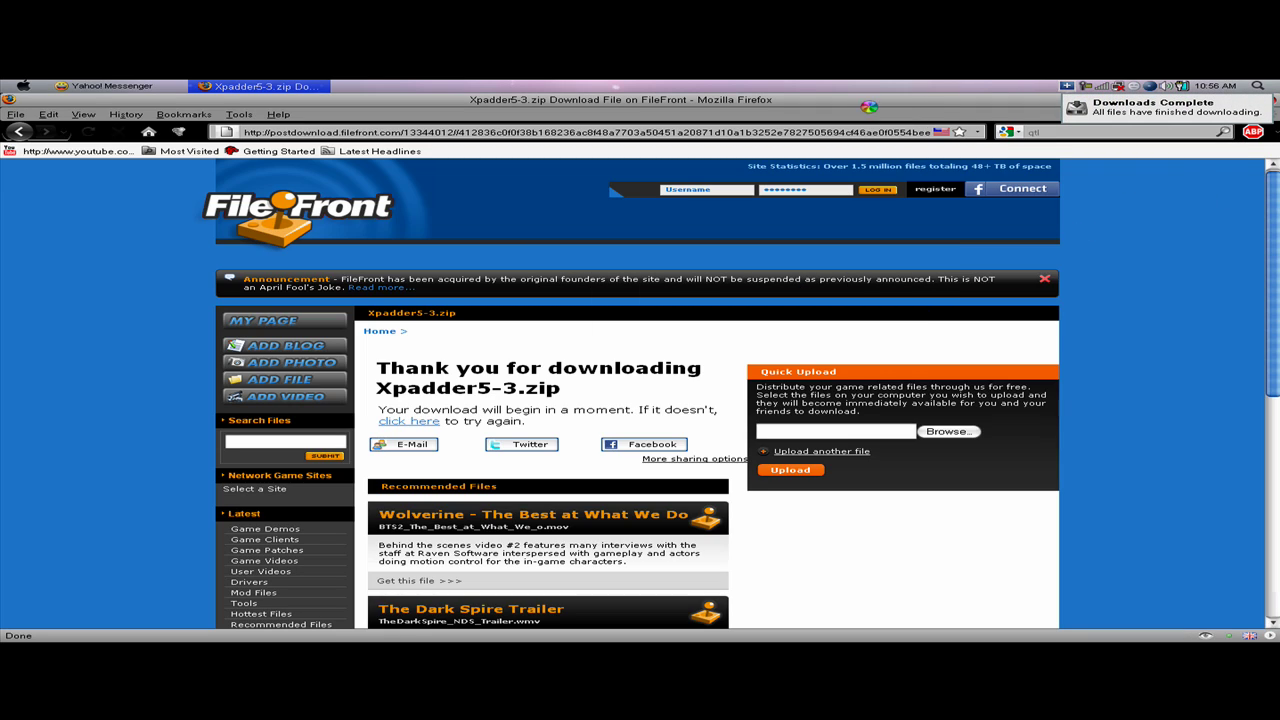
Step: Close Firefox and move Xpadder5-3.zip to the middle of the desktop
right_click(264, 85)
left_click(296, 163)
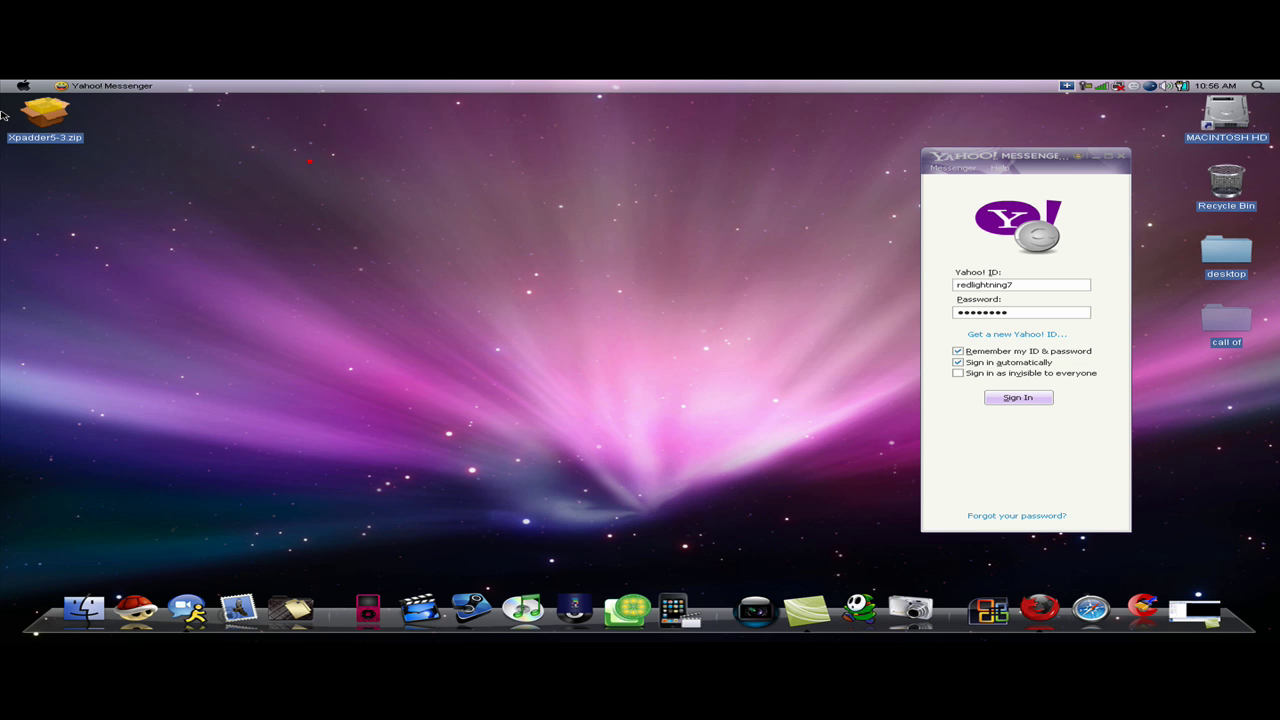
left_click_drag(40, 110, 215, 236)
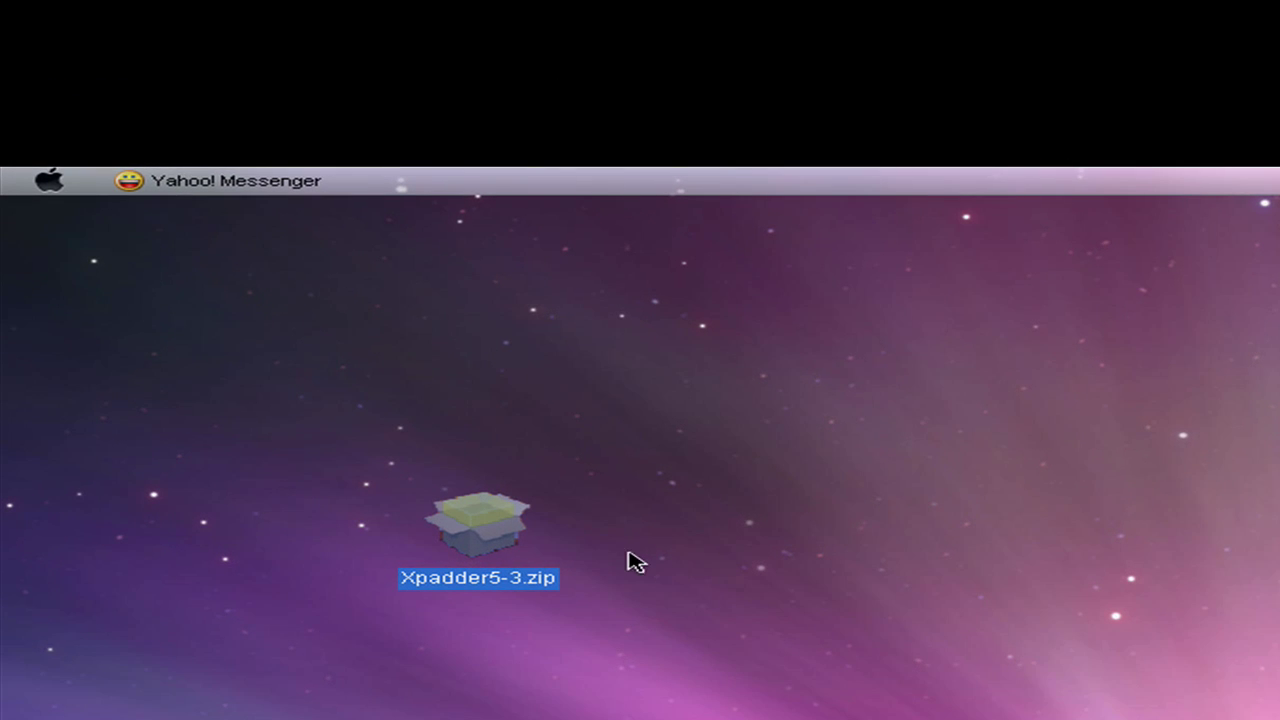
double_click(490, 563)
Step: Extract Xpadder5-3.zip onto the desktop and move Xpadder.exe further down
right_click(490, 565)
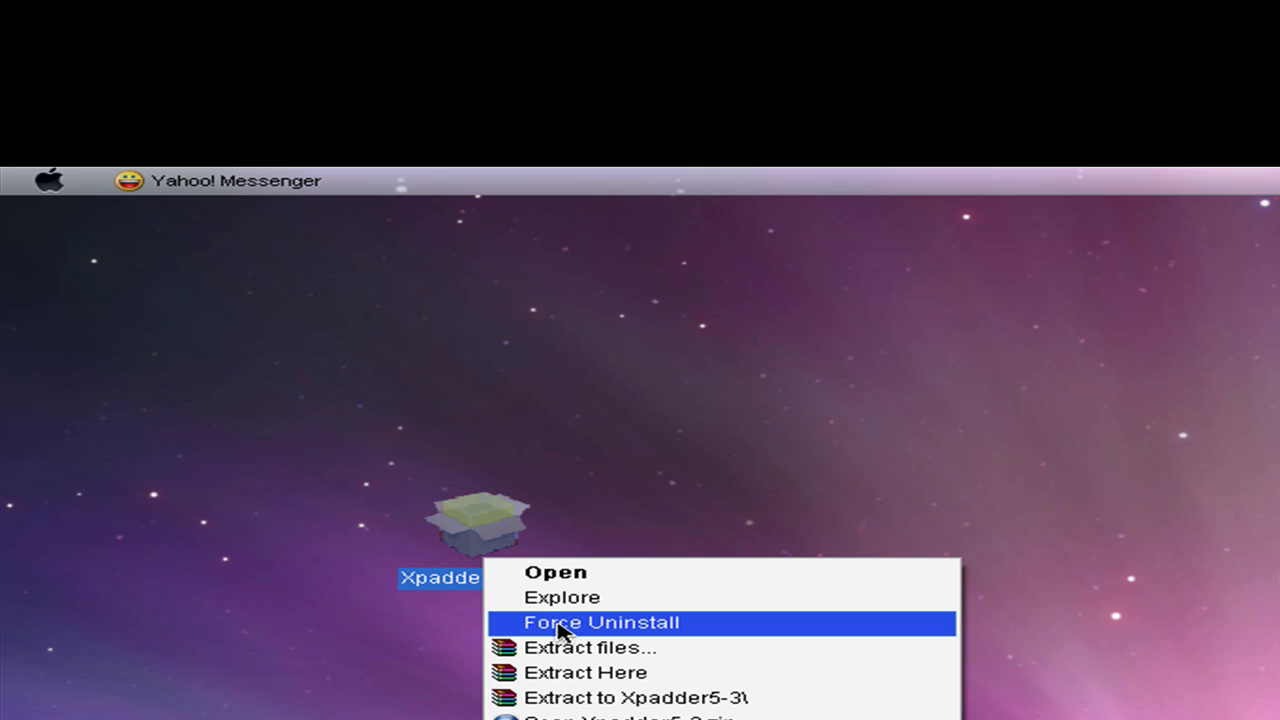
left_click(578, 672)
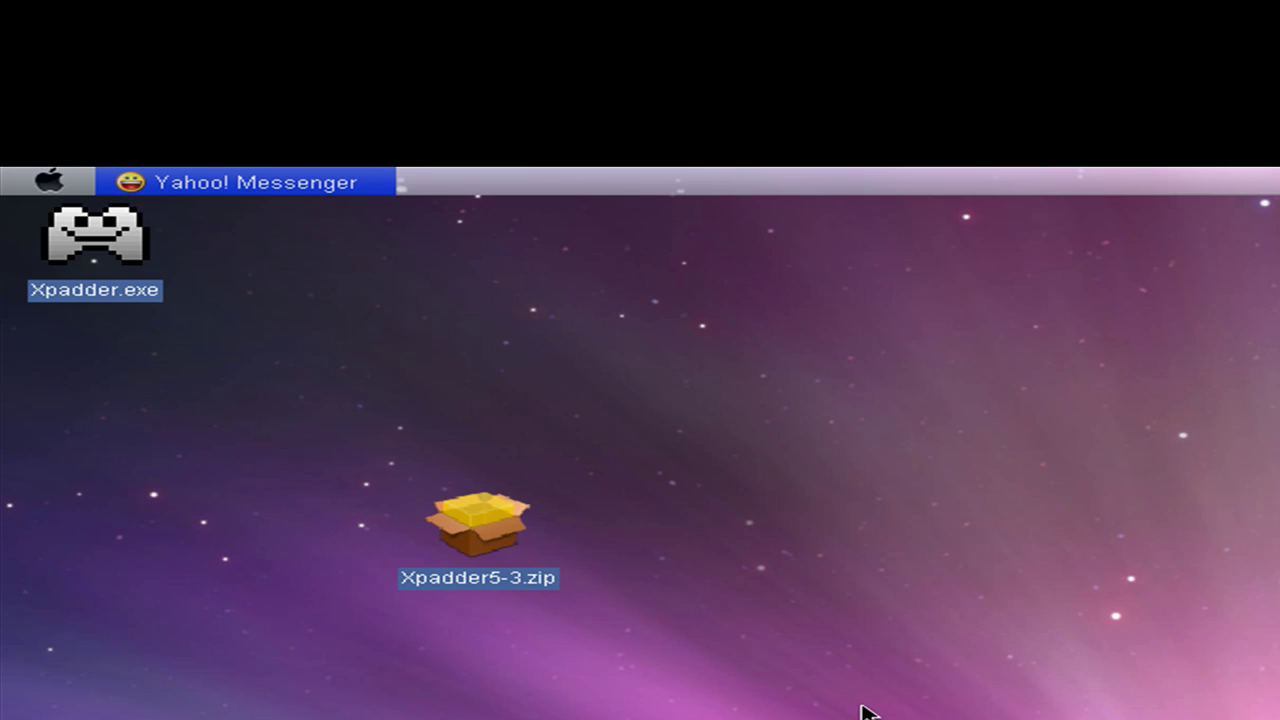
left_click_drag(103, 288, 1247, 719)
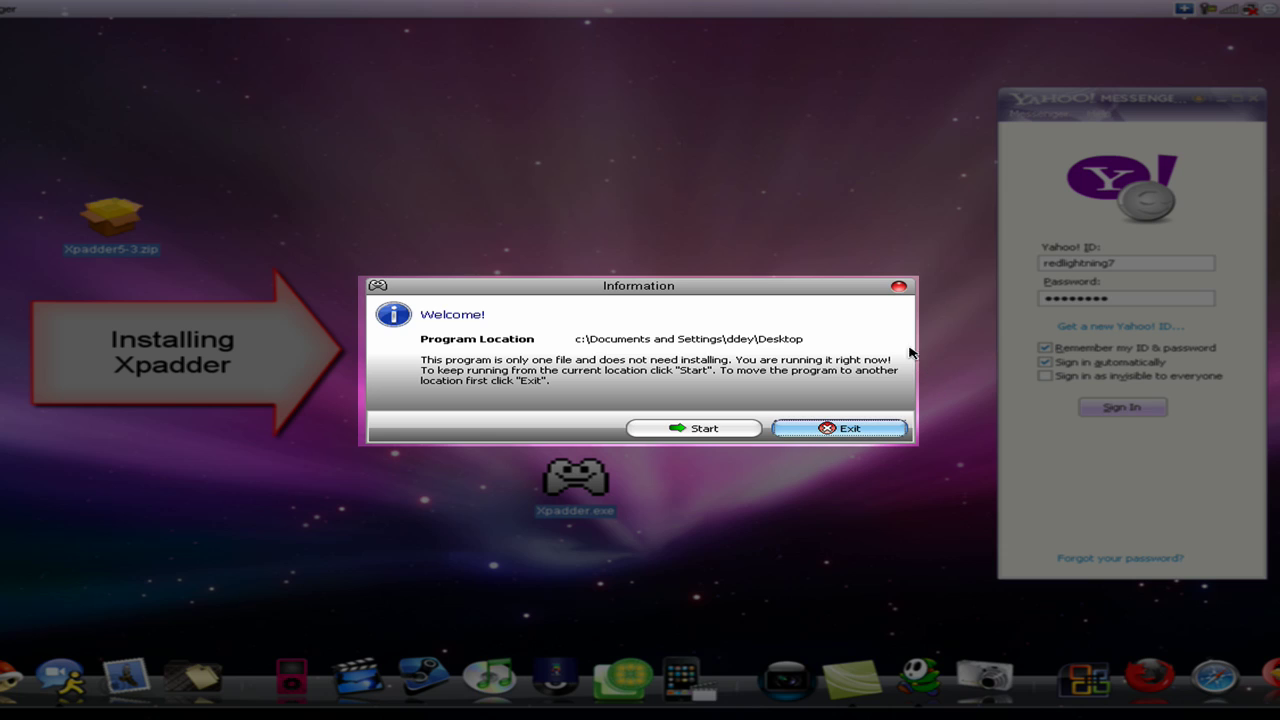
Step: Run Xpadder from its own folder, save there by default, and associate Xpadder files
left_click(705, 429)
left_click(688, 425)
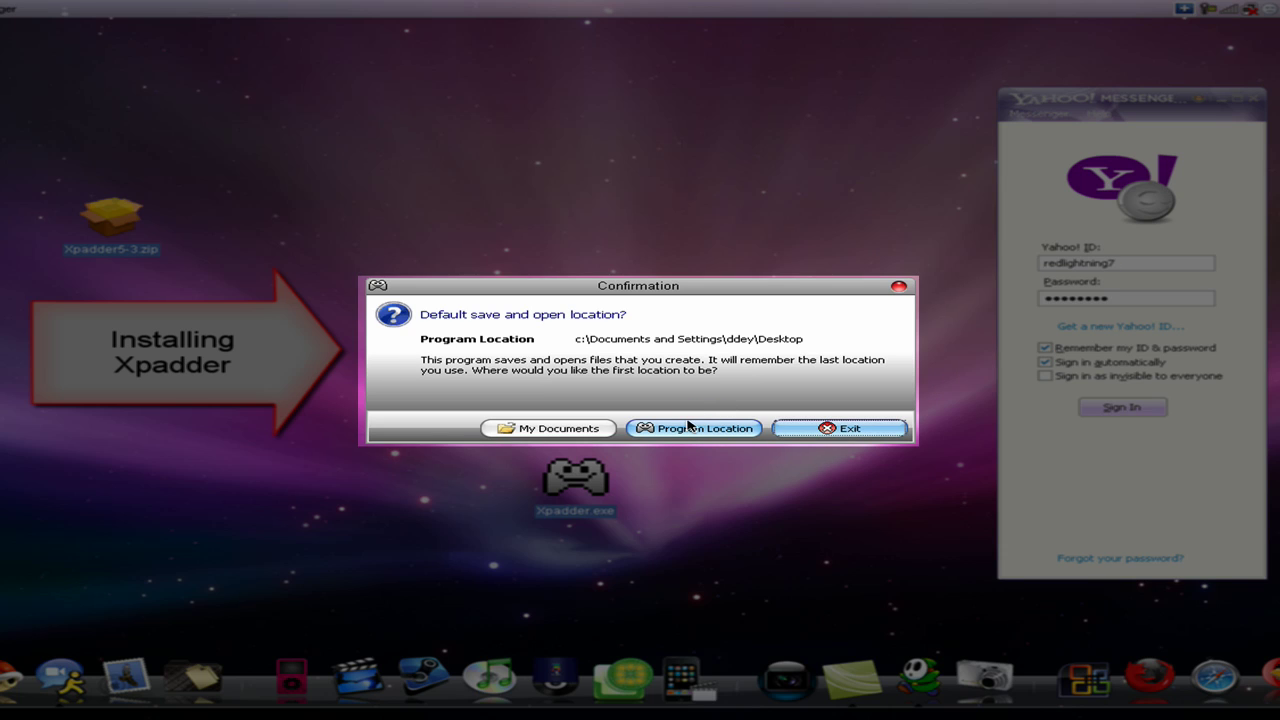
left_click(692, 429)
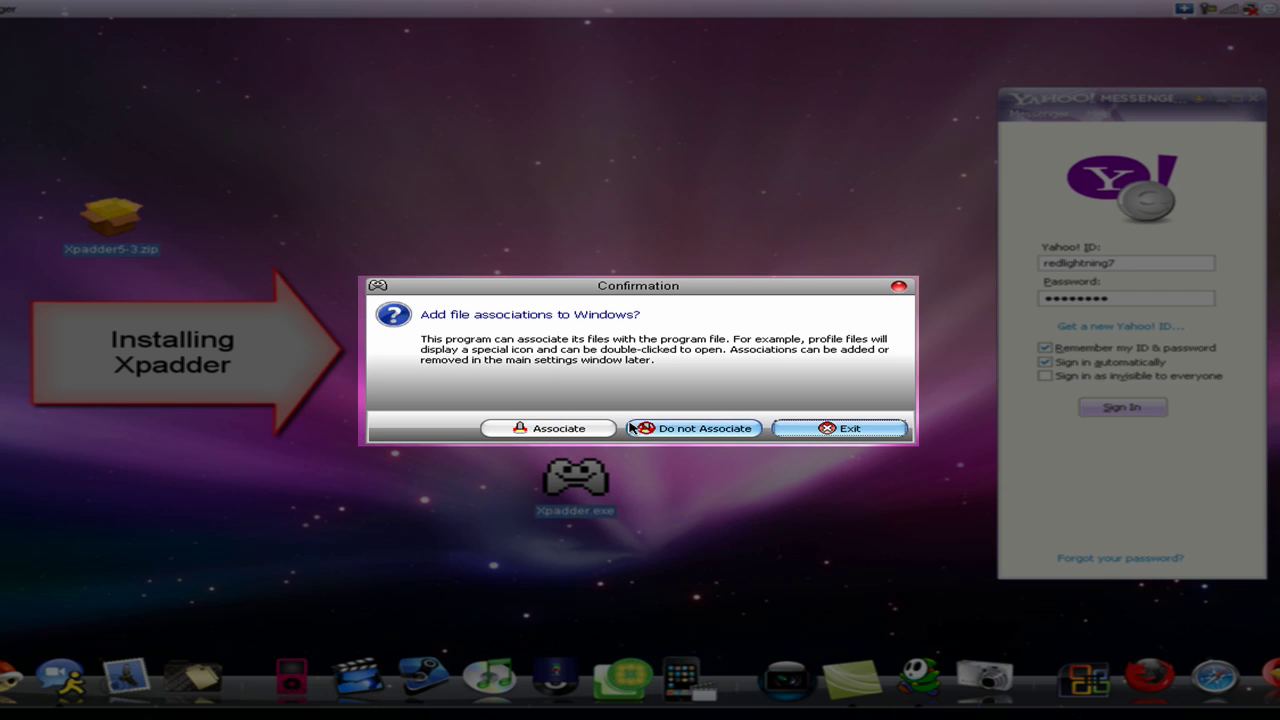
left_click(540, 434)
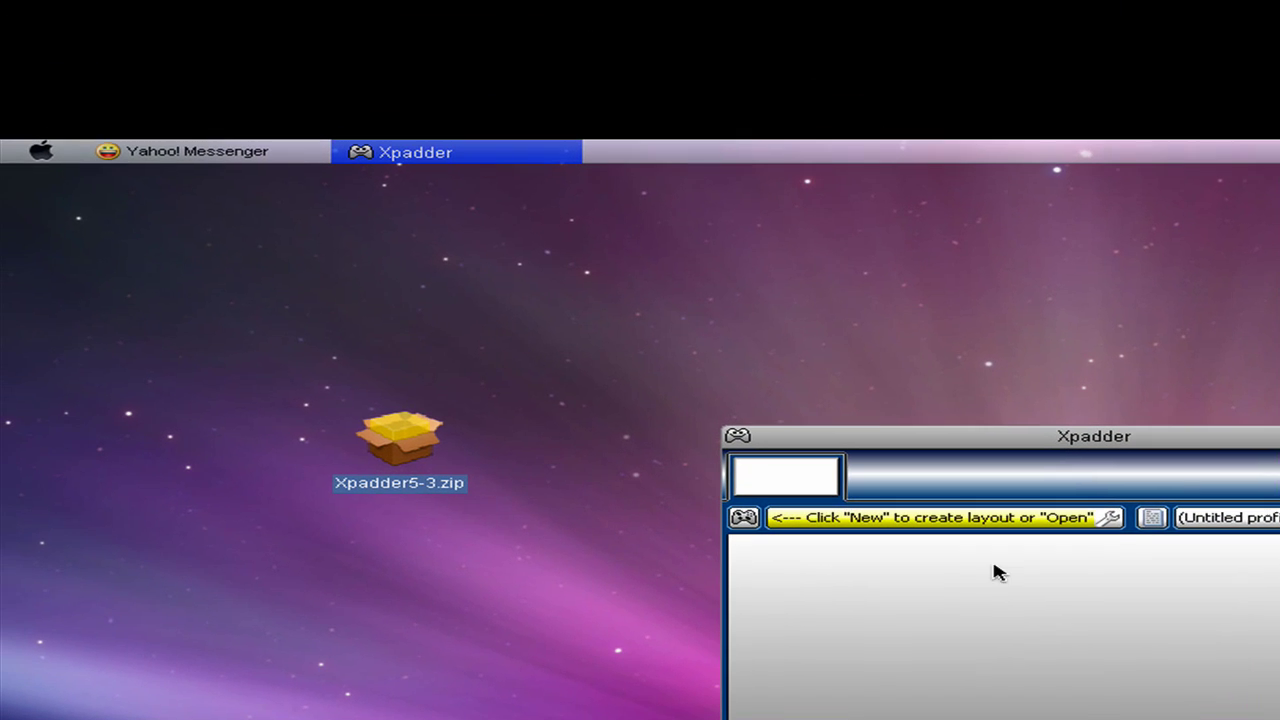
Step: Start a new controller layout from the controller icon's file menu
left_click(744, 518)
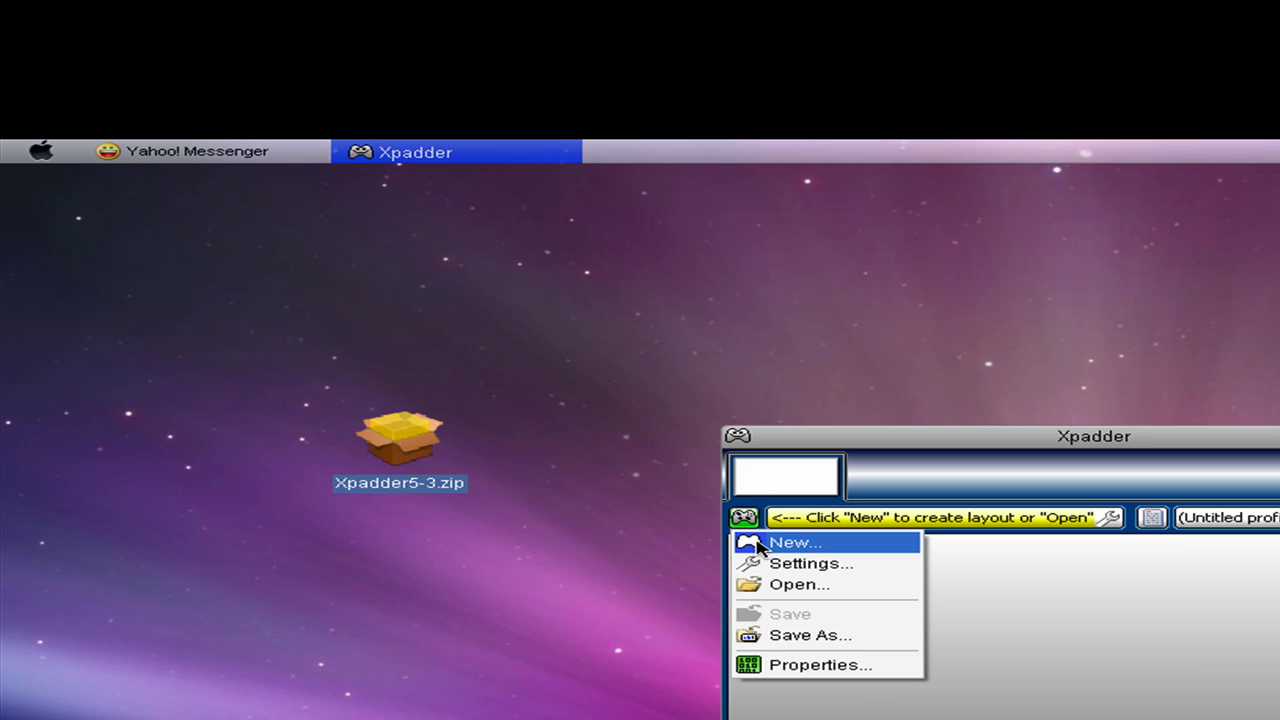
left_click(790, 543)
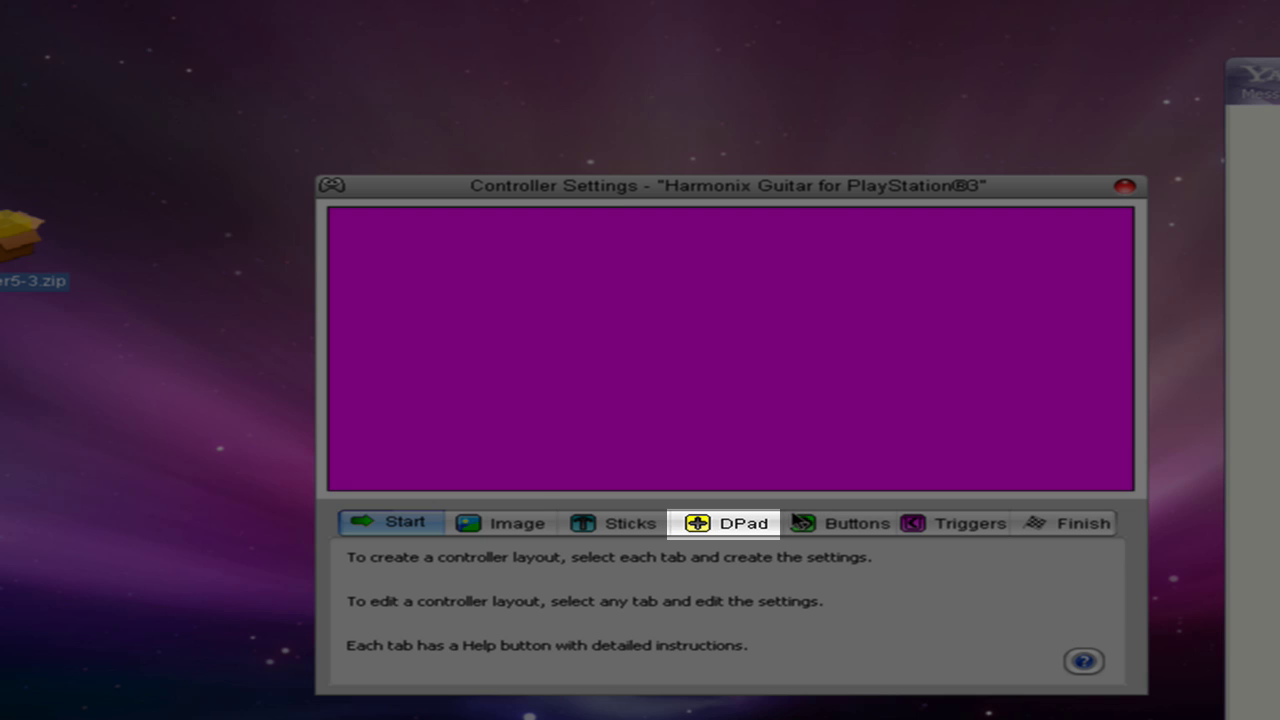
Step: Enable the DPad and detect its up, down, left and right directions
left_click(755, 528)
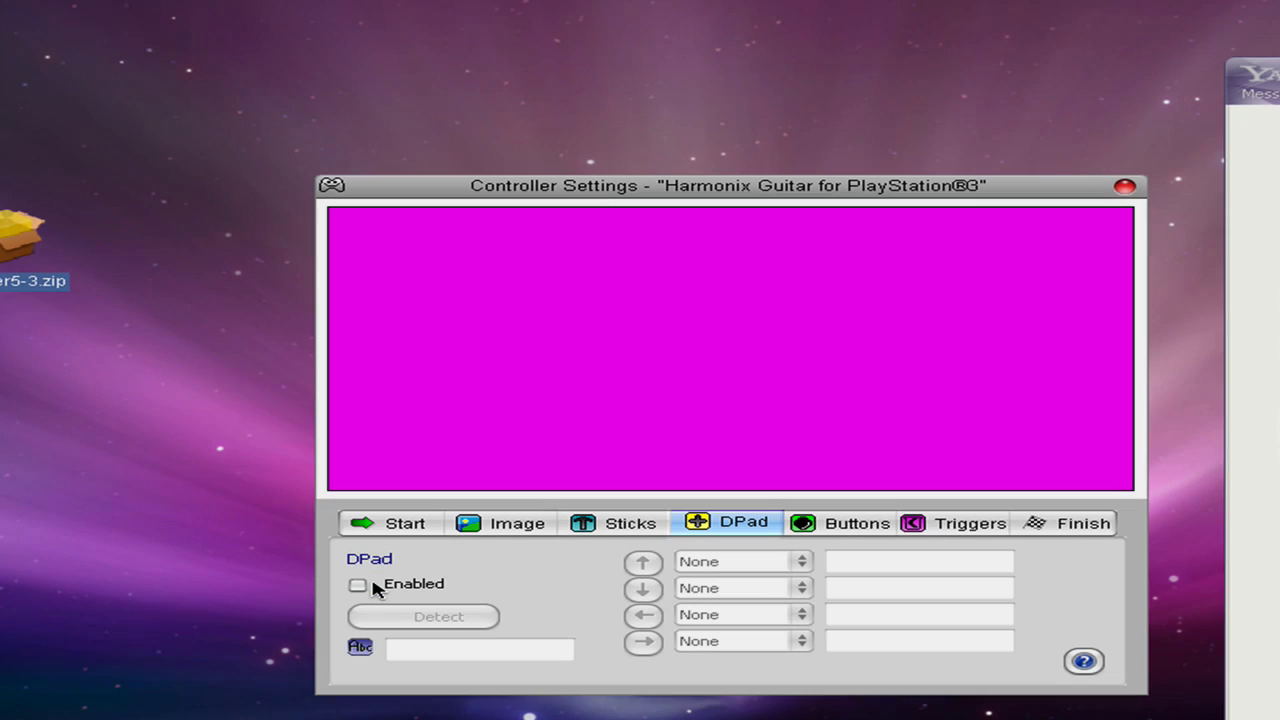
left_click(357, 584)
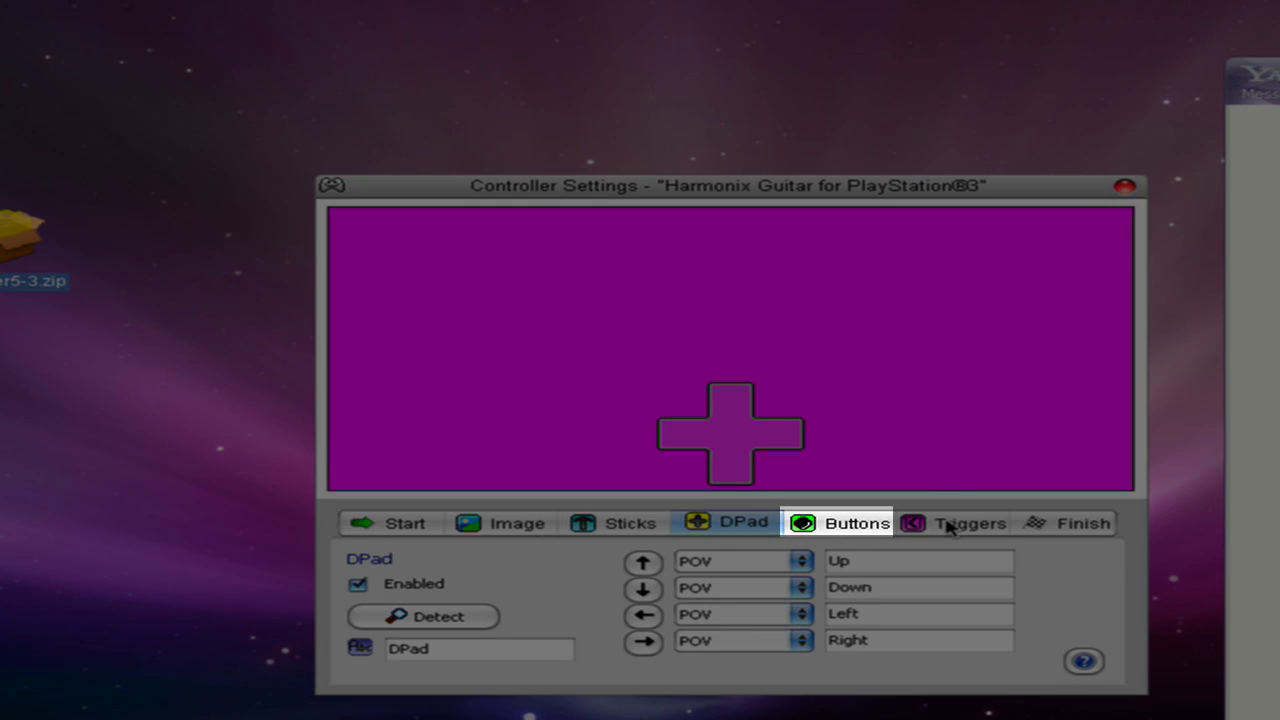
Step: Add the guitar's five fret buttons and extra button, then finish and close setup
left_click(831, 525)
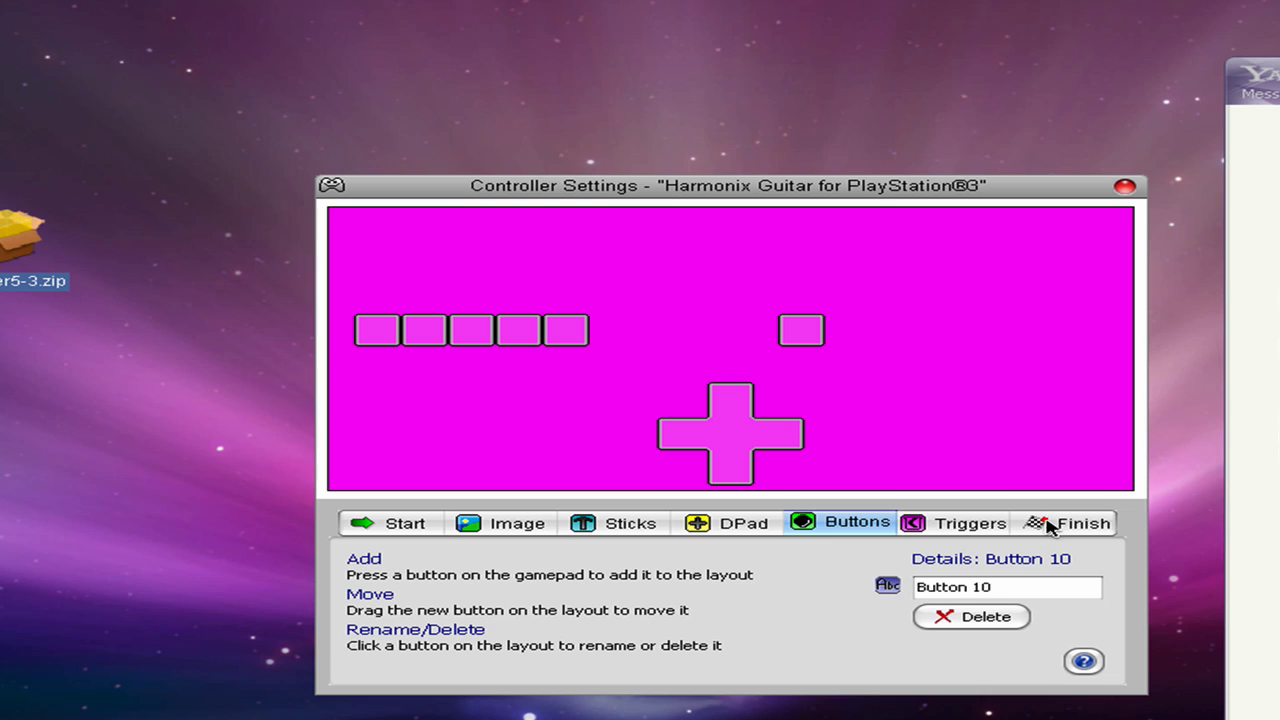
left_click(1050, 523)
left_click(405, 629)
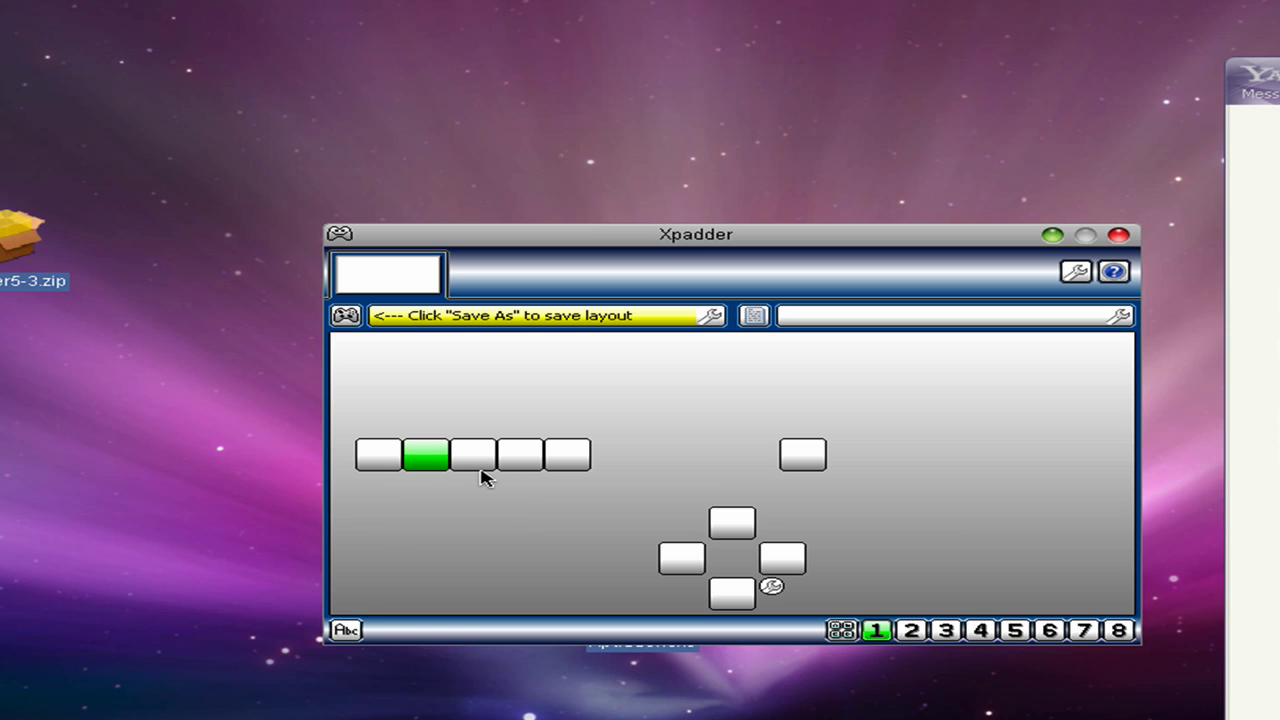
Step: Map the five fret buttons to keys 4, 1, 2, 3 and 5
left_click(420, 462)
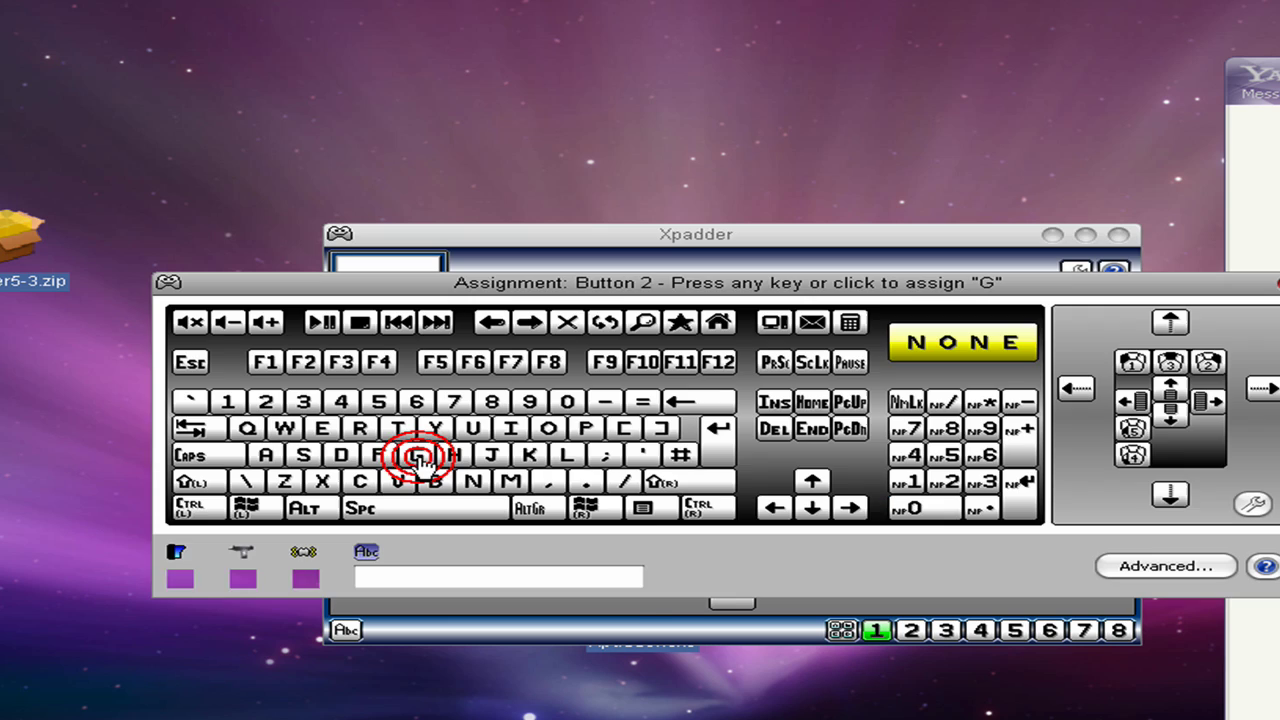
left_click(236, 401)
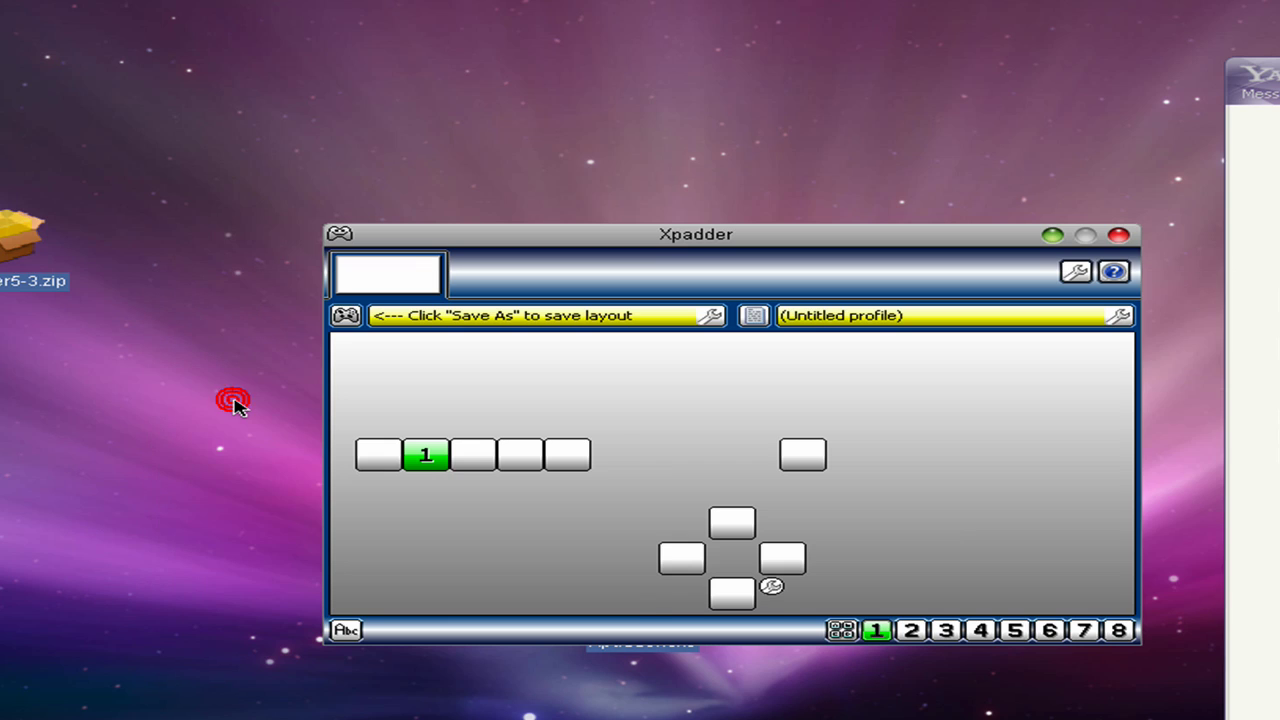
left_click(470, 459)
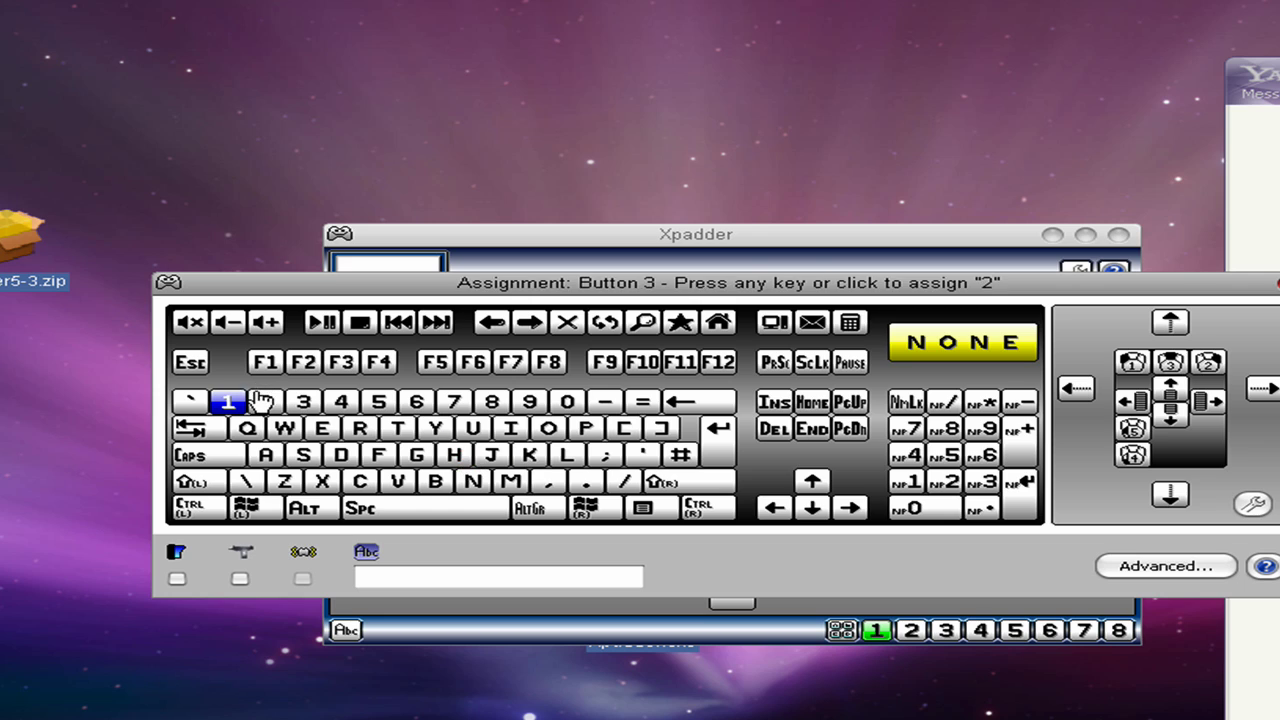
left_click(266, 401)
left_click(510, 458)
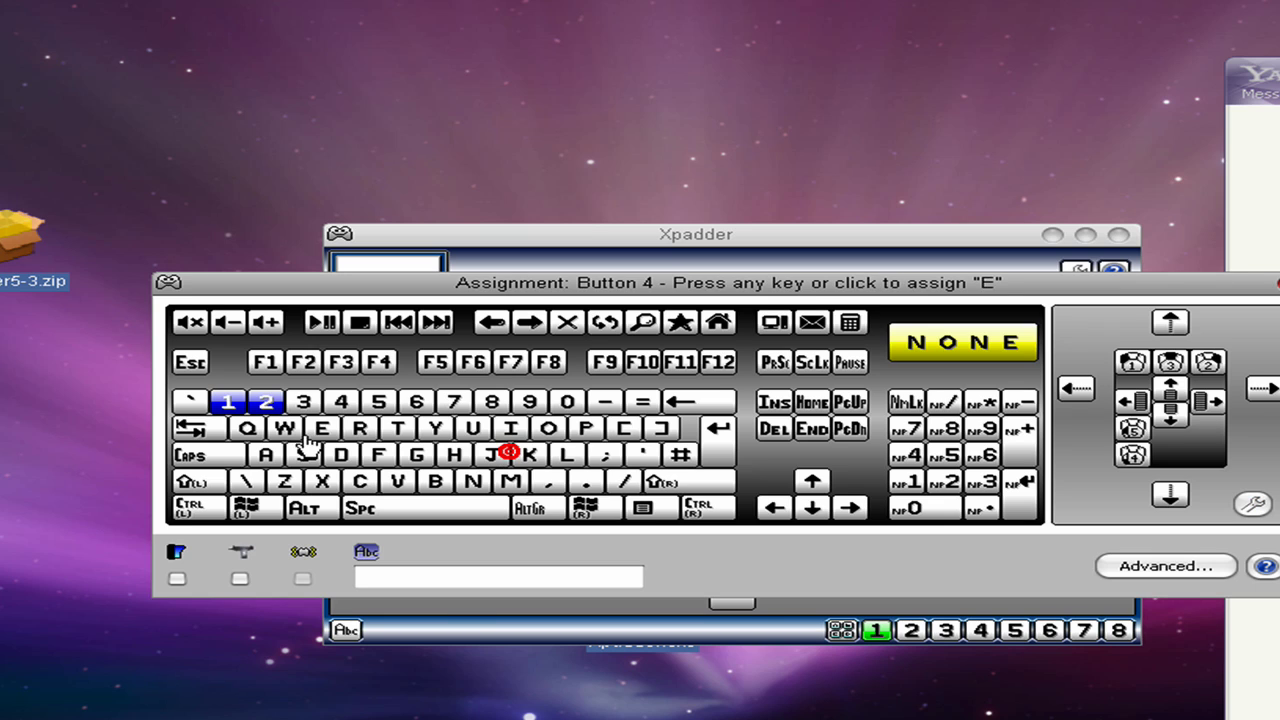
left_click(296, 401)
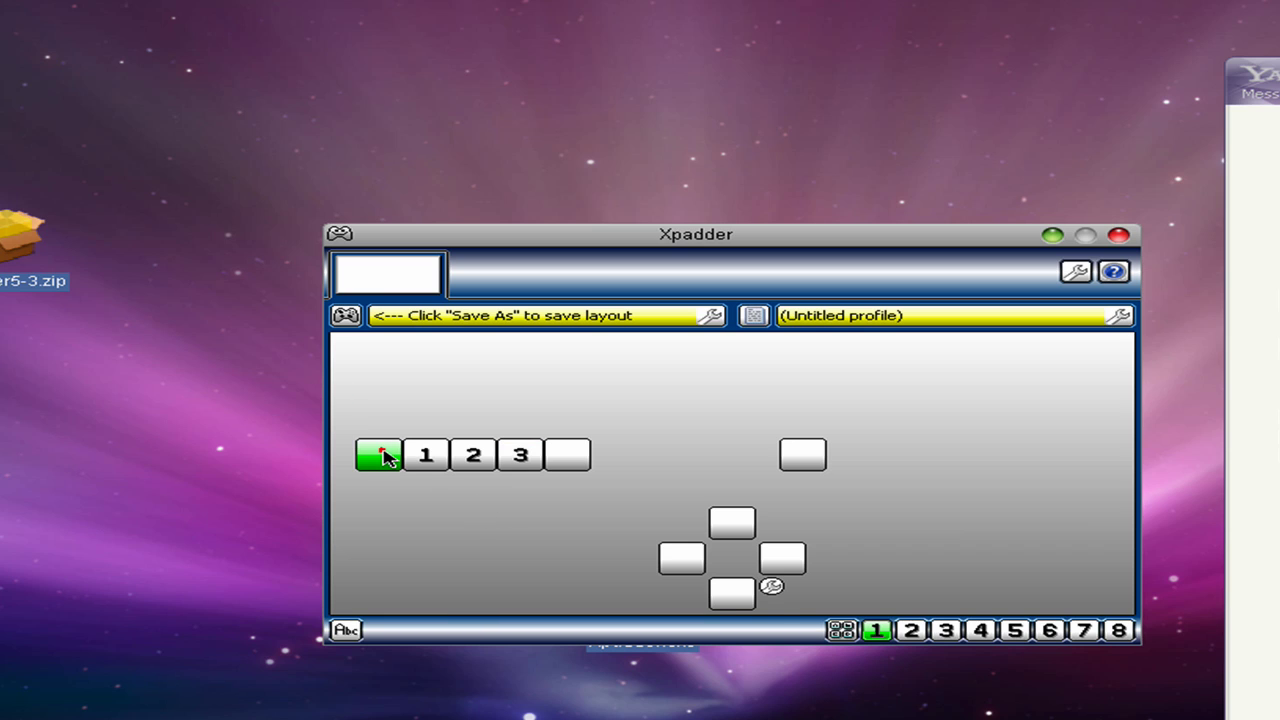
left_click(376, 452)
left_click(344, 401)
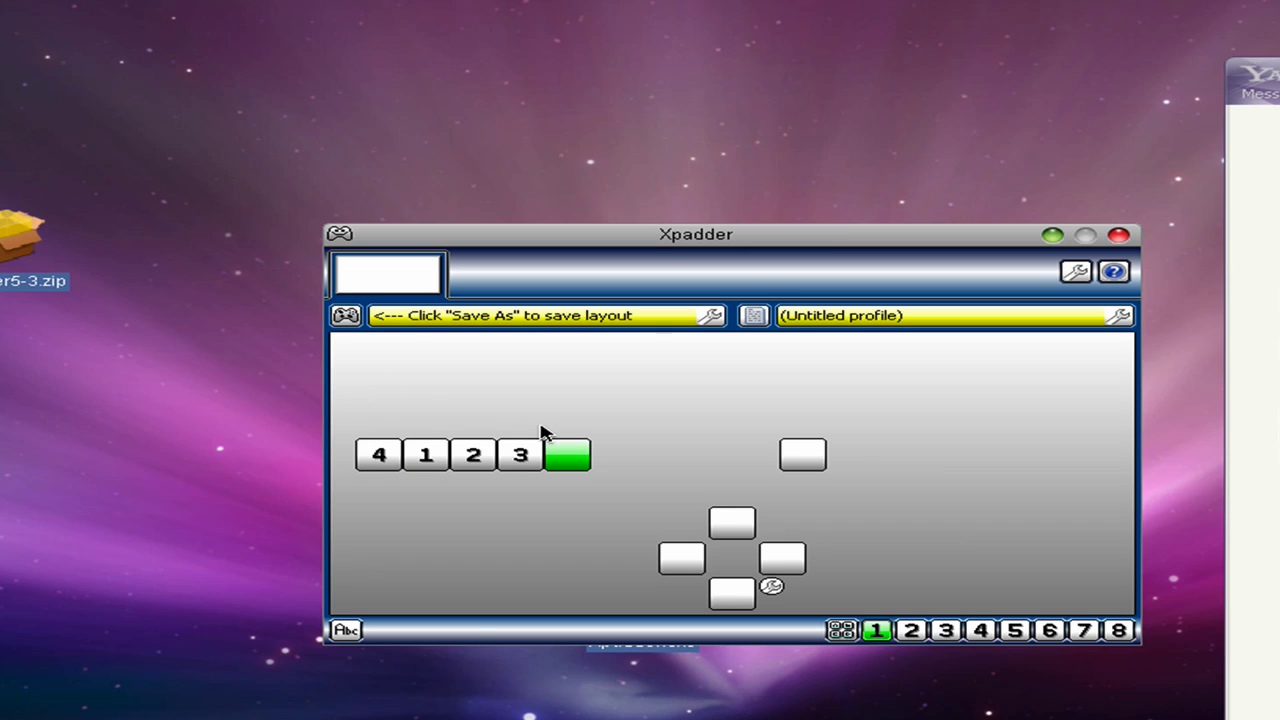
left_click(586, 462)
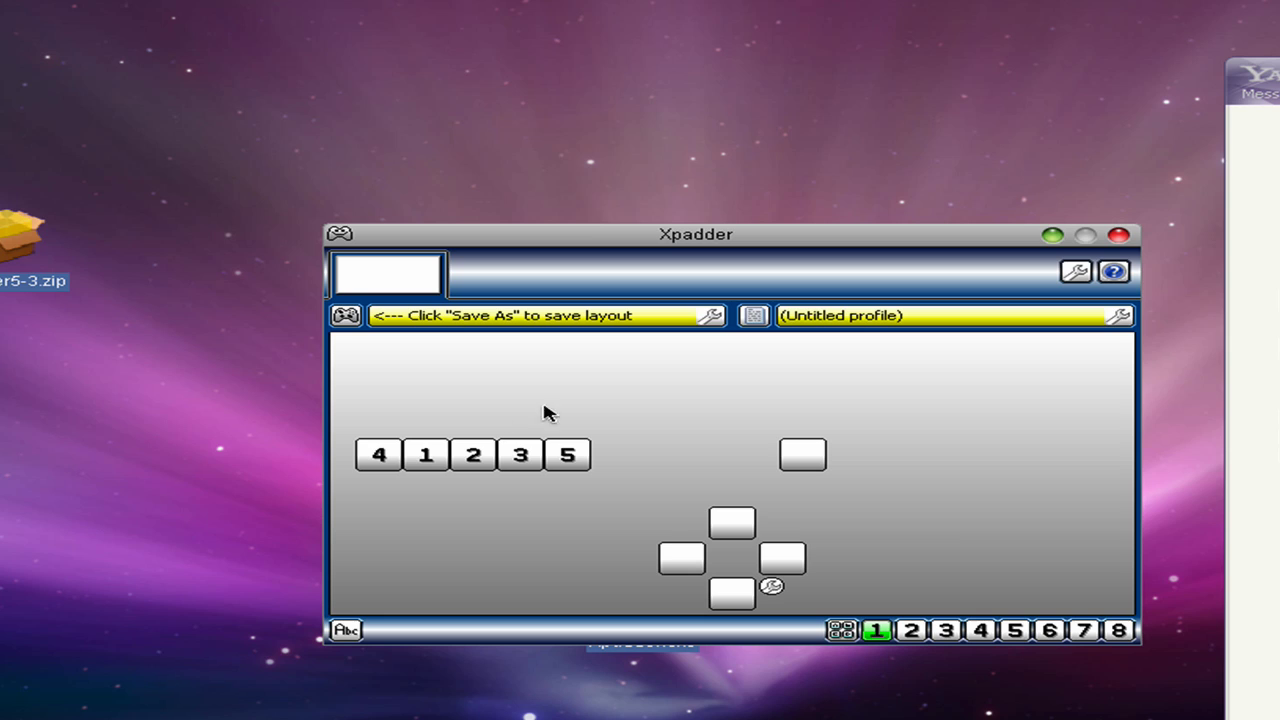
Step: Map the start button to Space and strum up/down to the Up and Down arrows
left_click(815, 457)
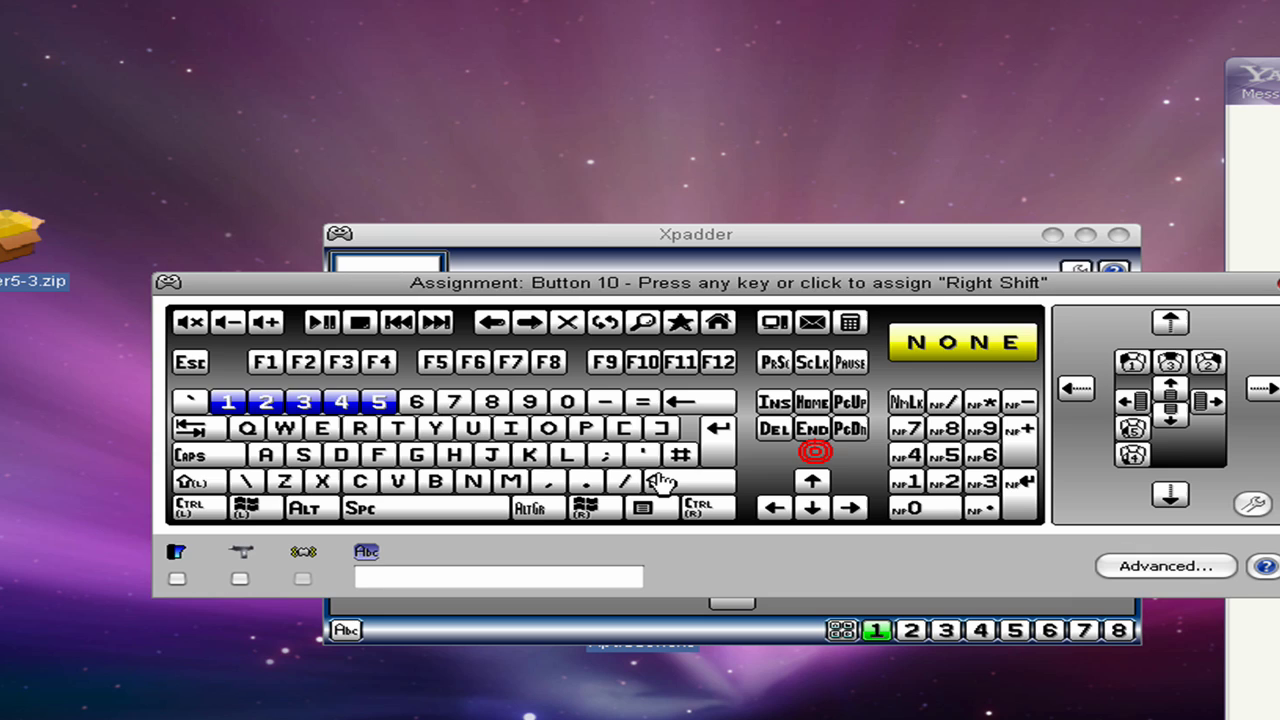
left_click(408, 512)
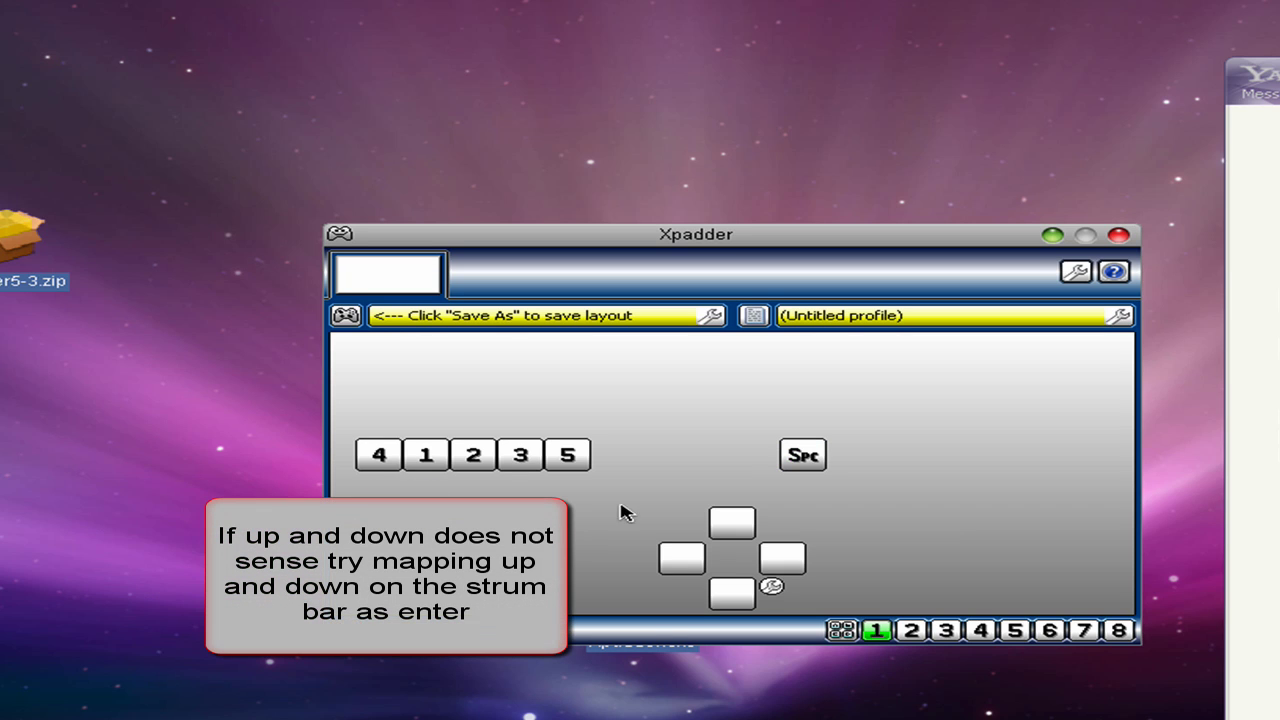
left_click(725, 524)
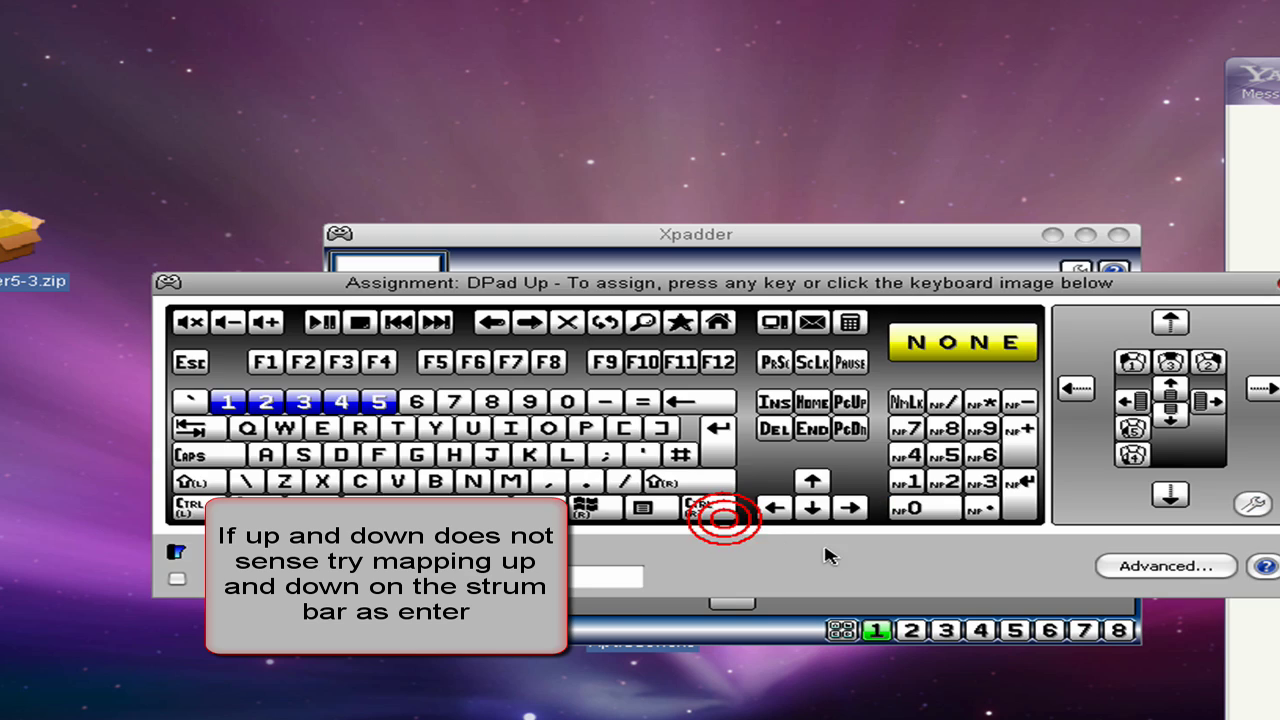
left_click(809, 487)
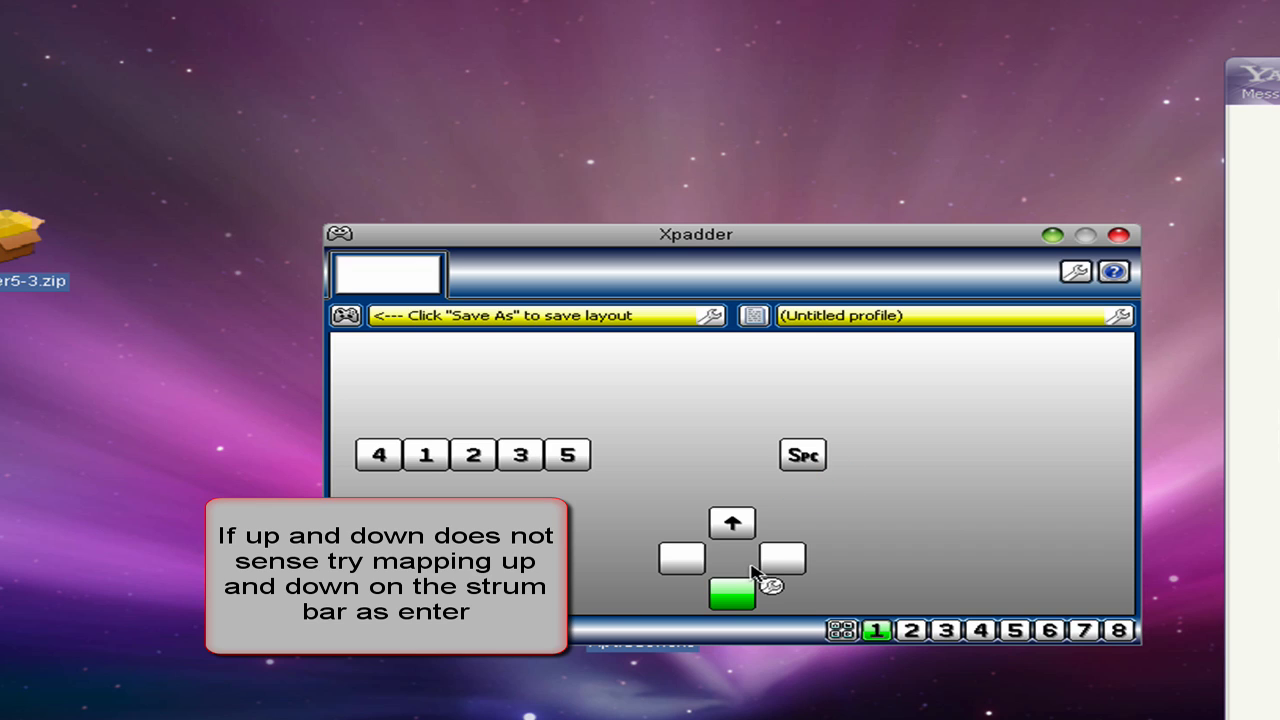
left_click(727, 598)
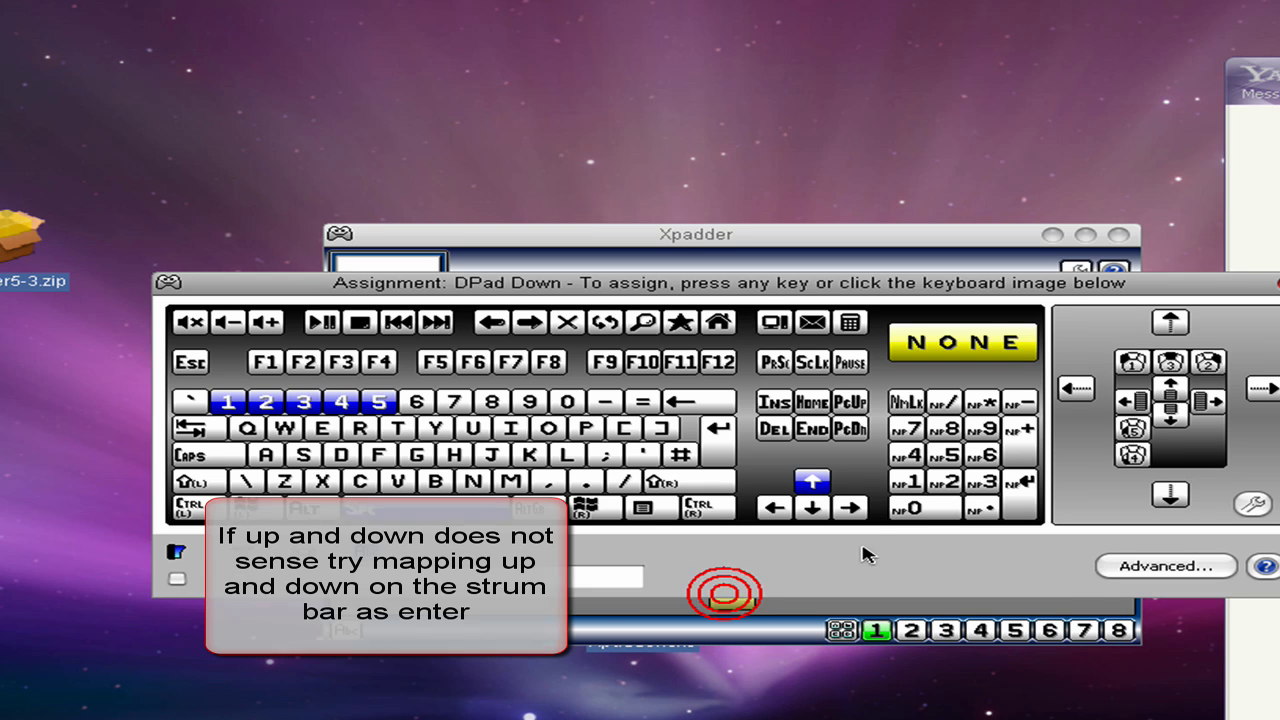
left_click(815, 513)
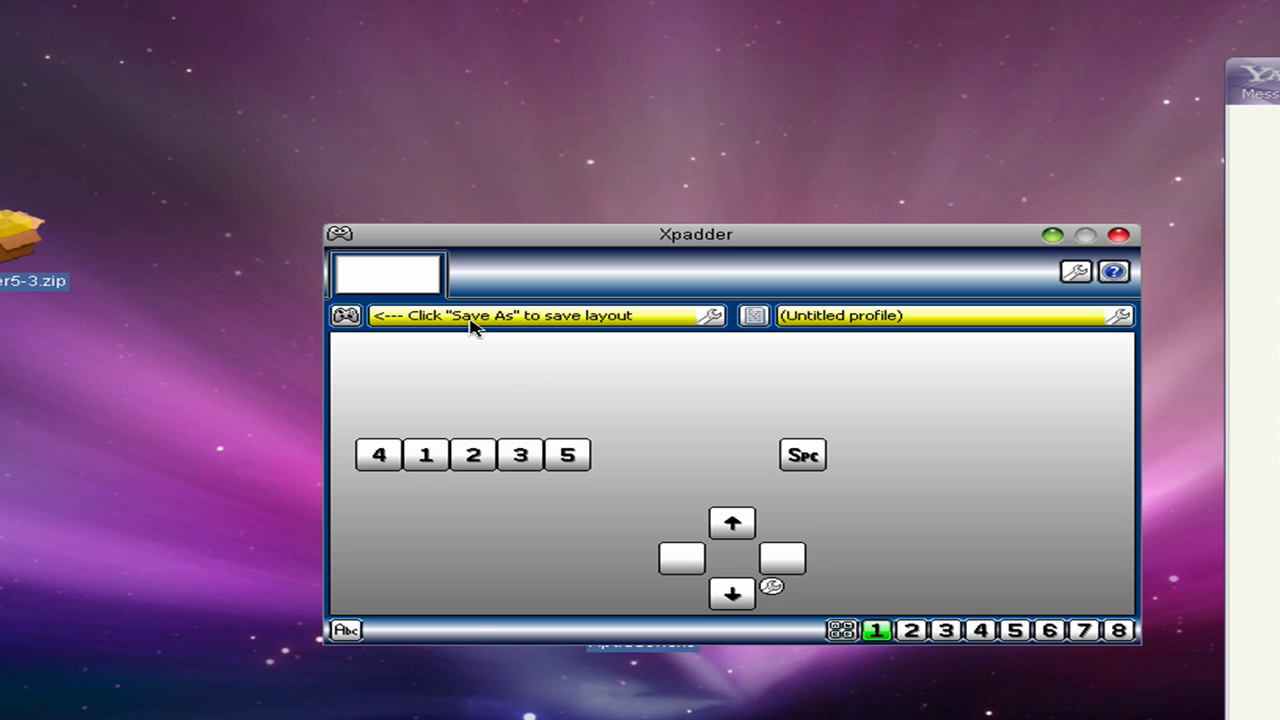
Step: Save the layout as 'rockband guitar' and dismiss the automatic-selection notice
left_click(345, 316)
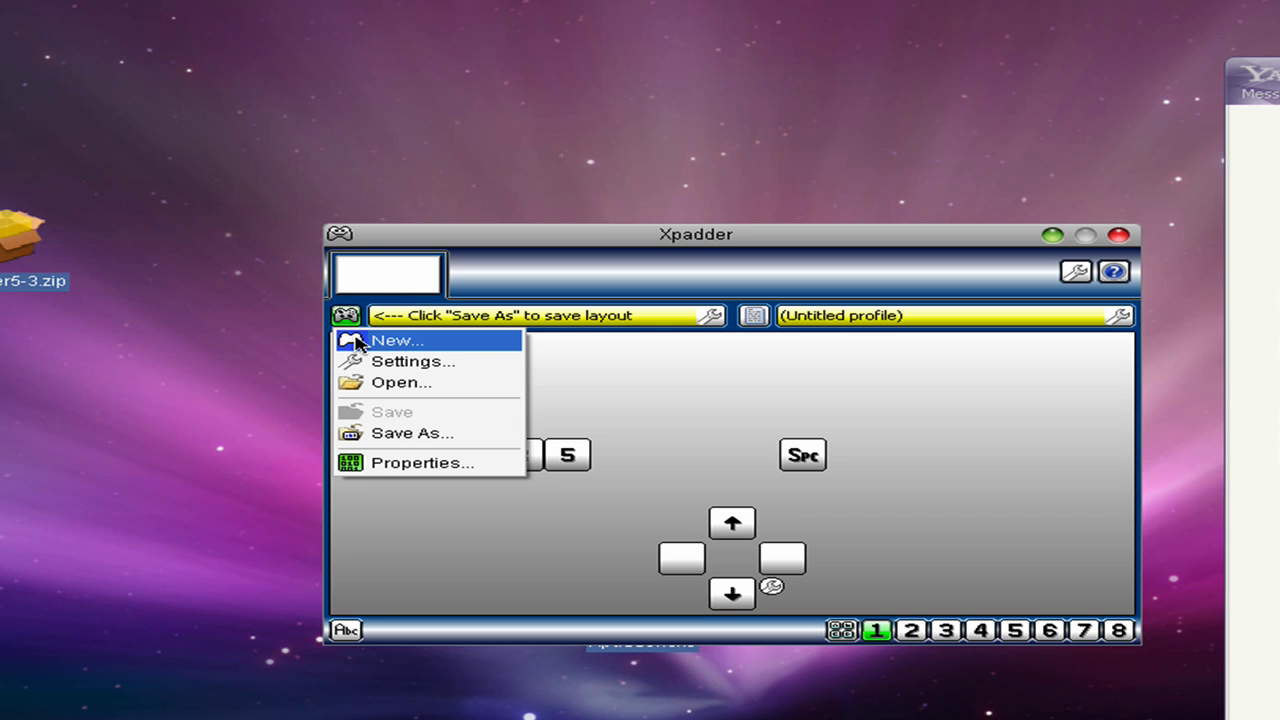
left_click(397, 432)
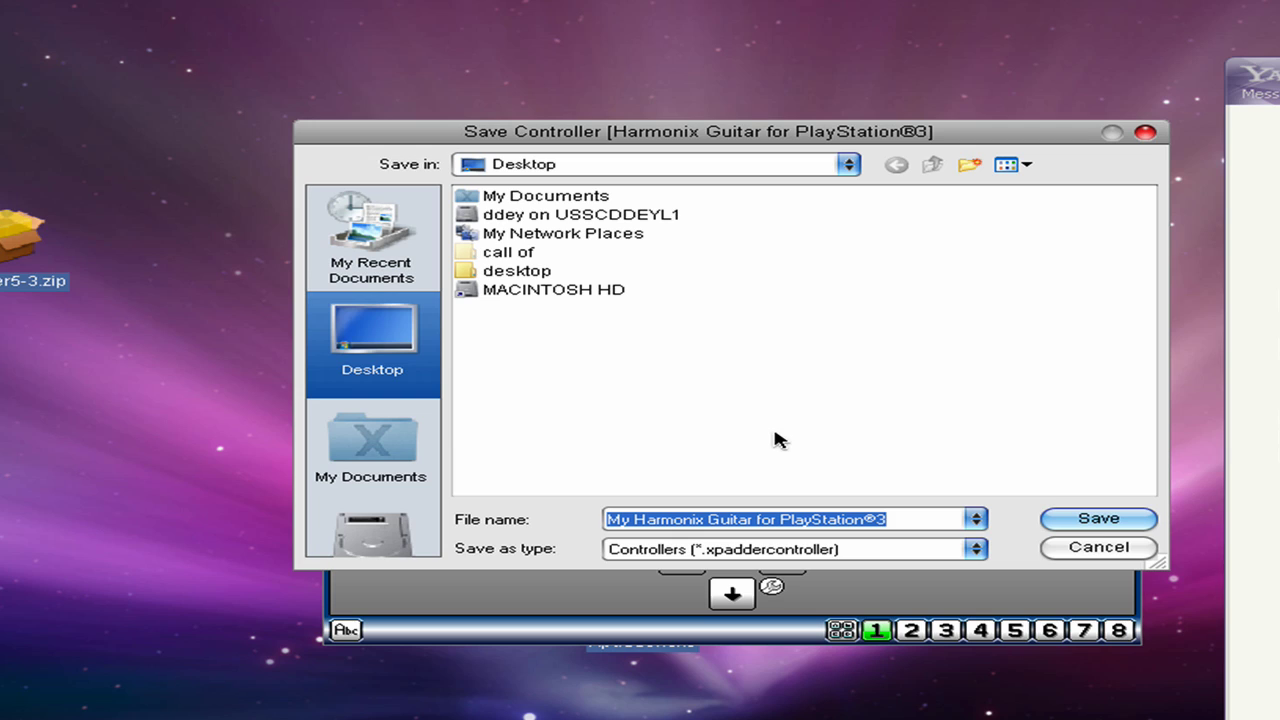
type("rockband guitar")
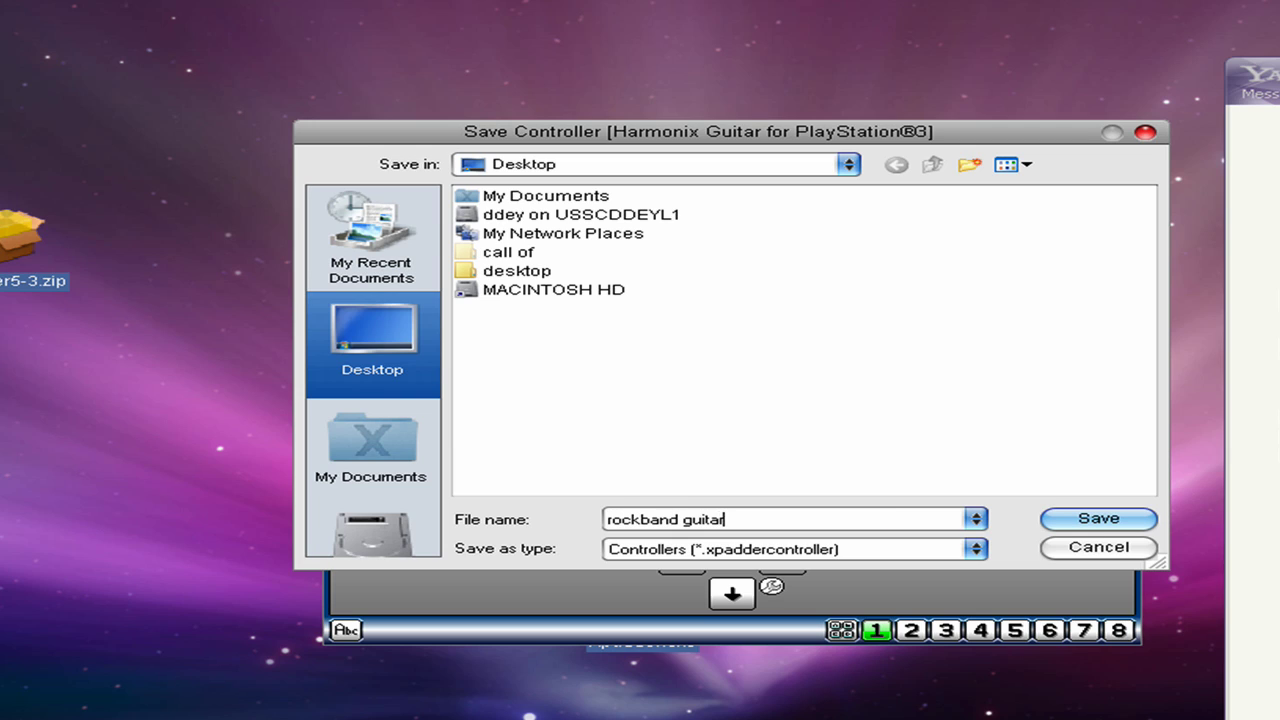
key("Return")
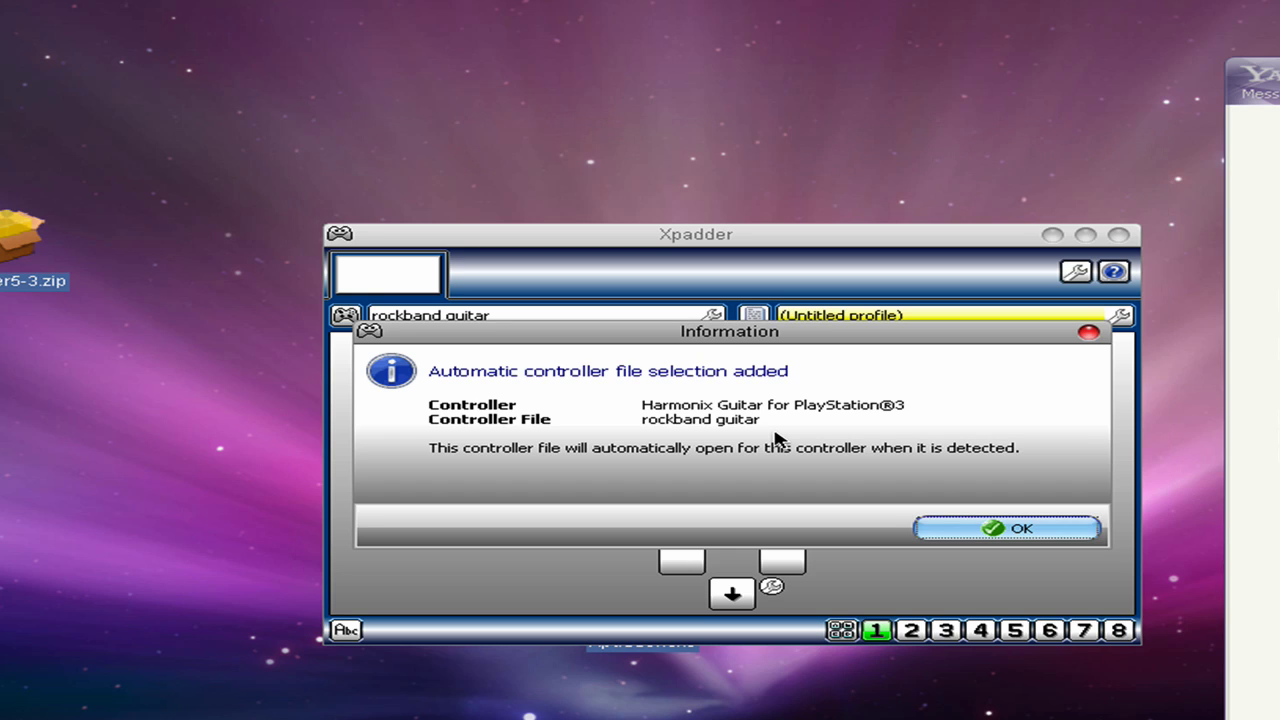
left_click(940, 528)
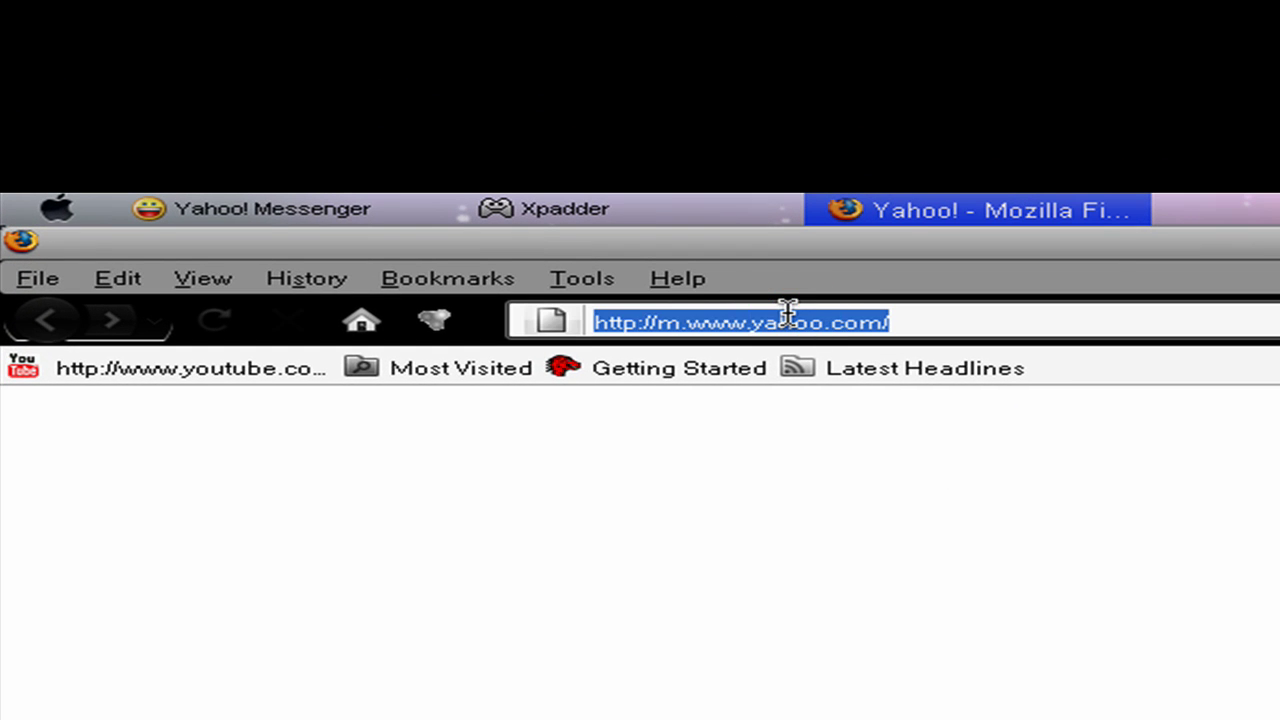
Step: Load jamlegend.com in Firefox
type("jamlegend.com")
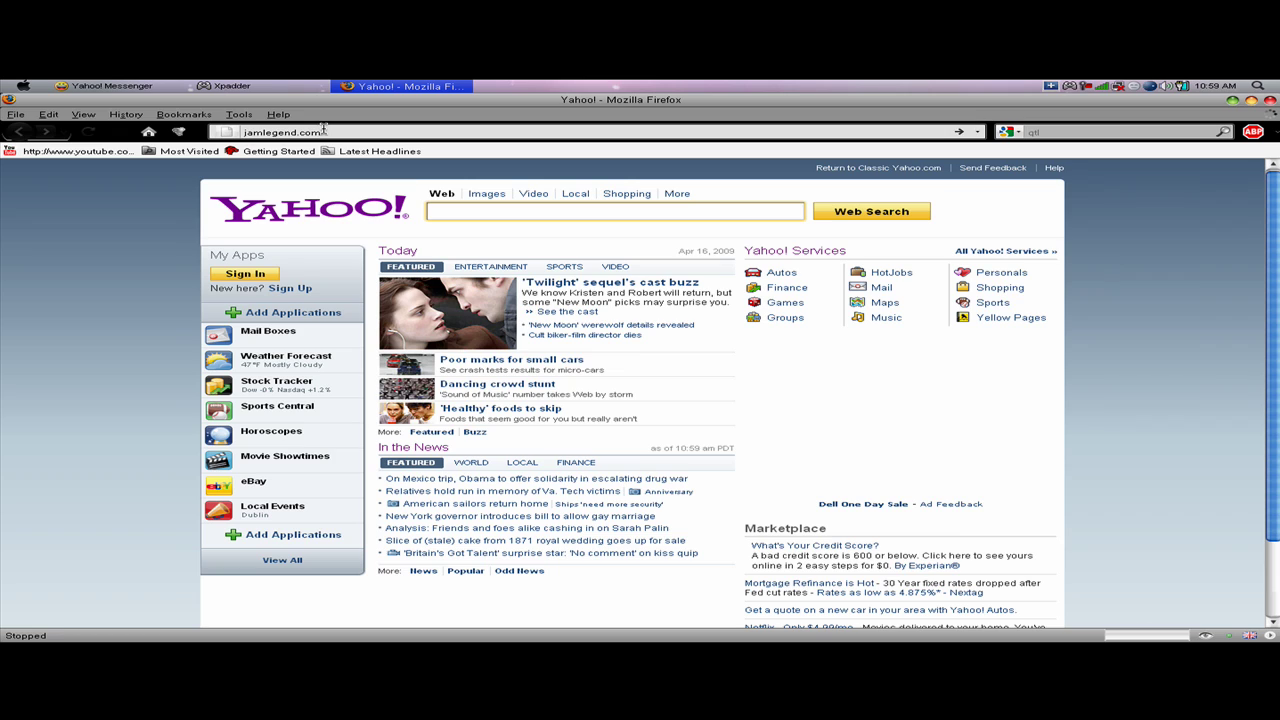
key("Return")
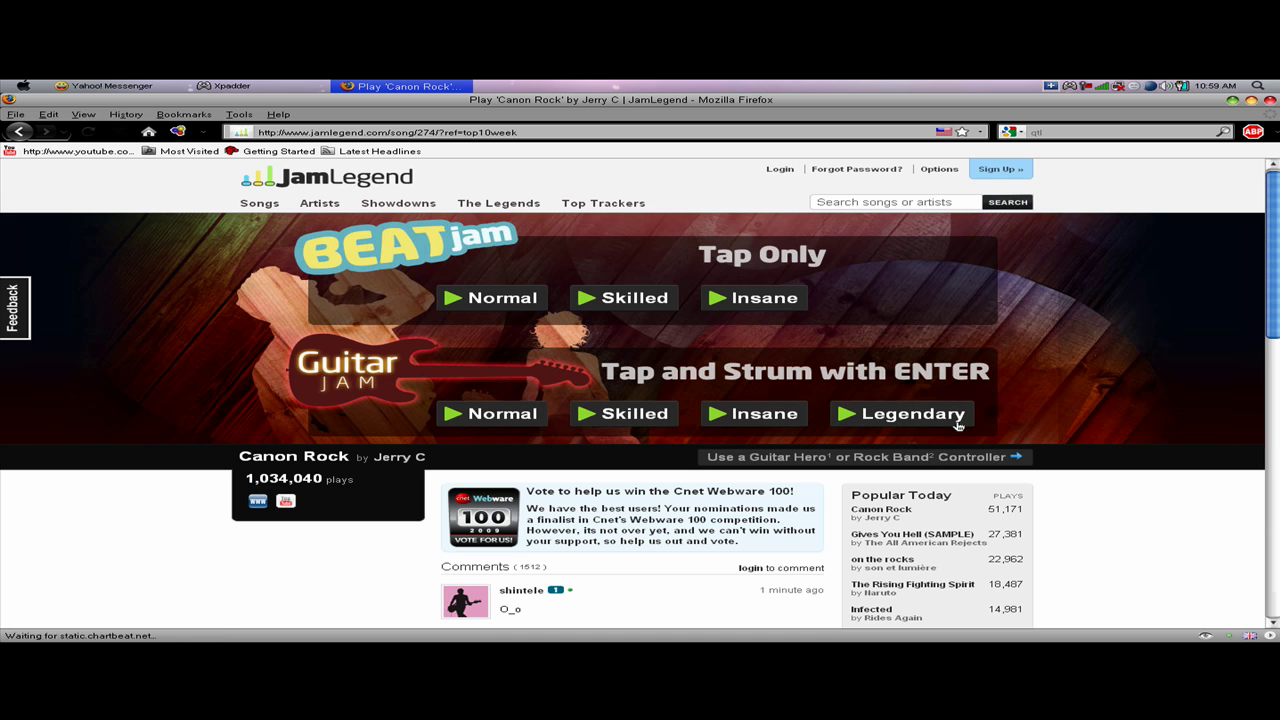
Step: Start Canon Rock on Legendary guitar difficulty, then pause it with Space
left_click(958, 425)
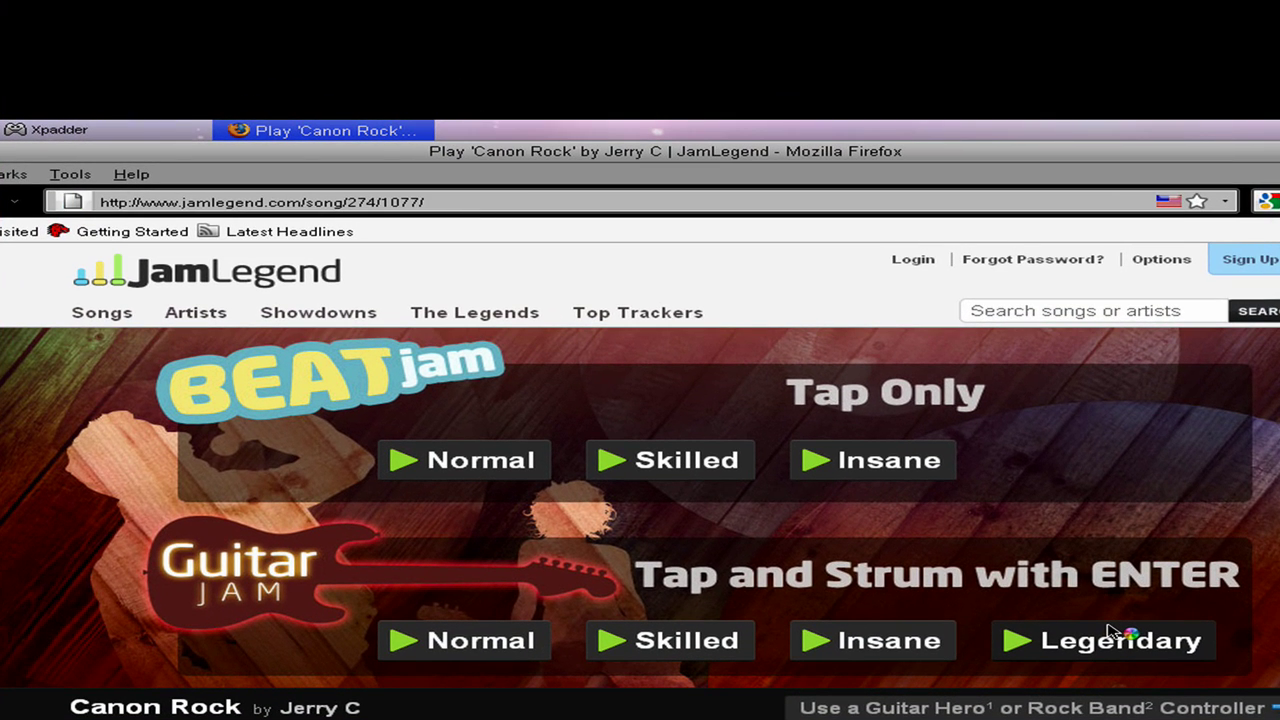
left_click(1100, 652)
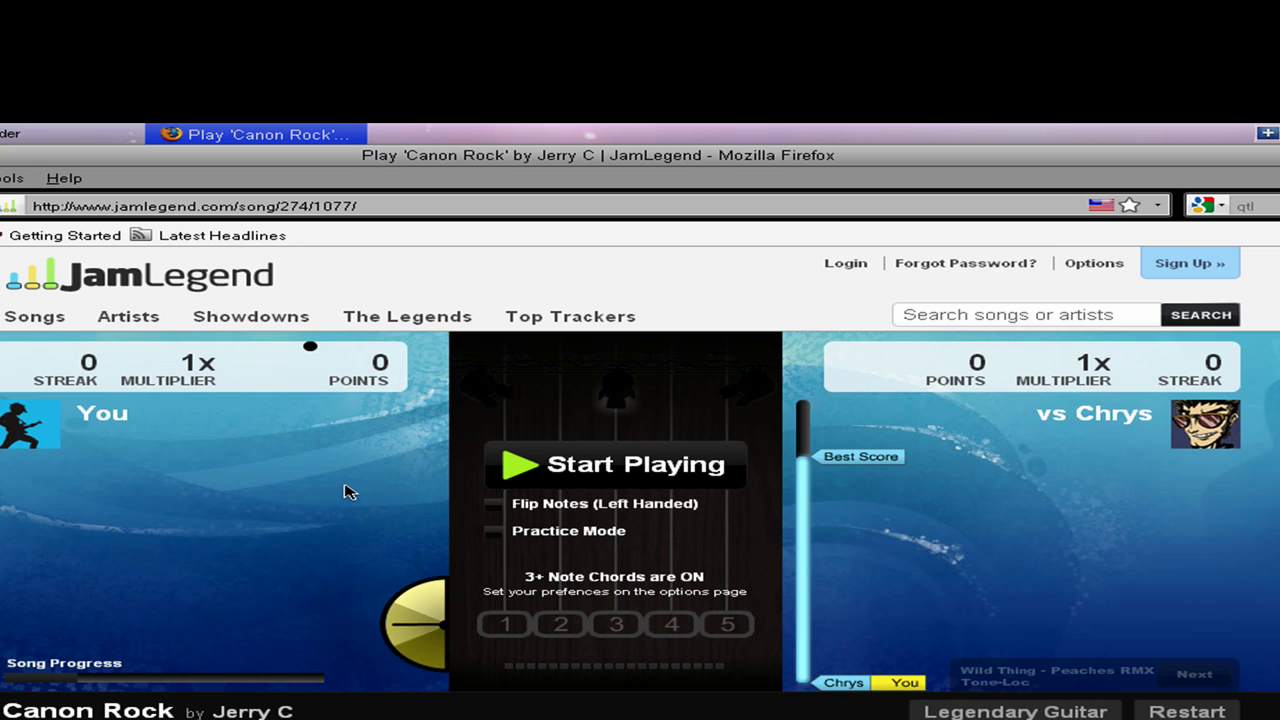
left_click(605, 466)
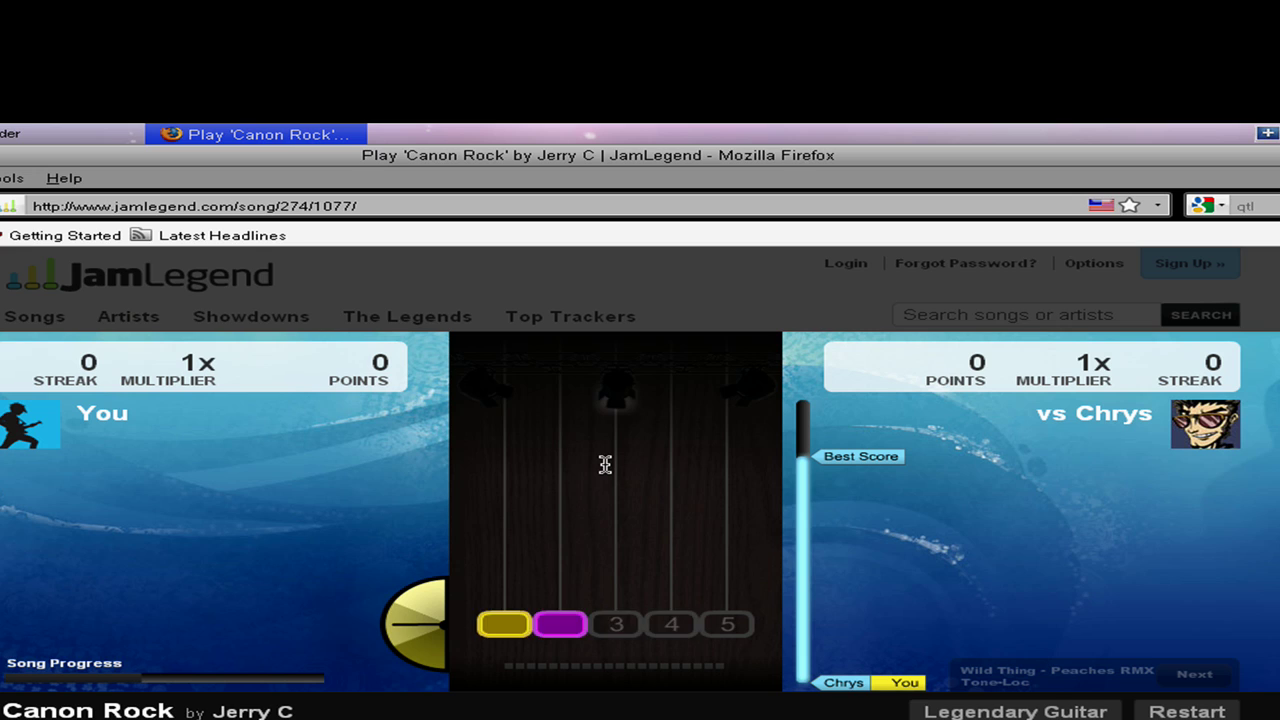
key("space")
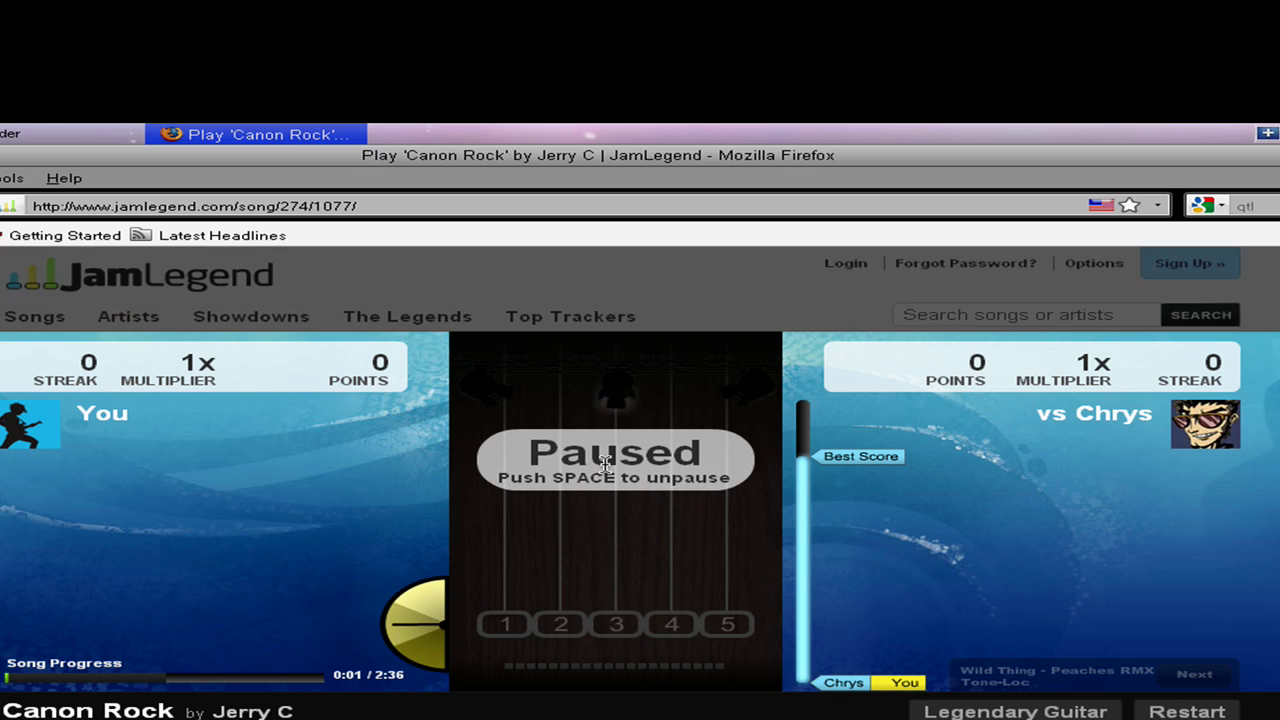